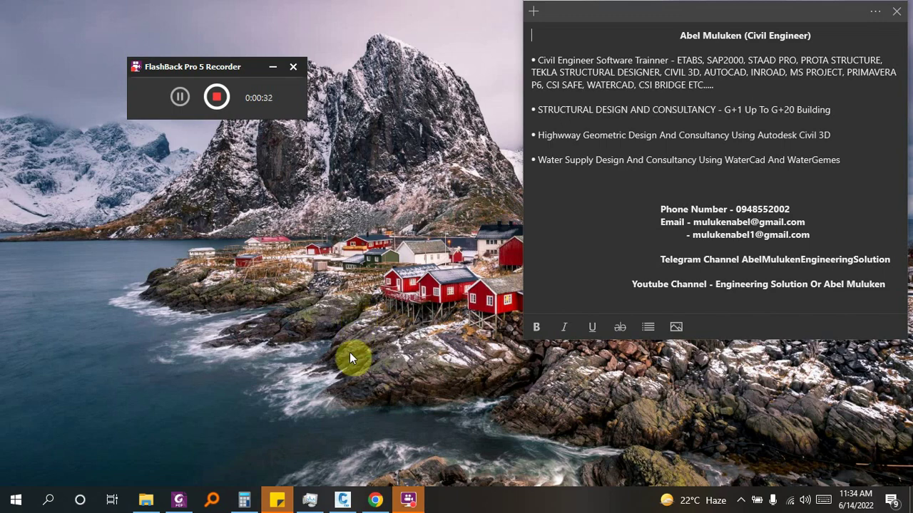
Step: Switch to Chrome, subscribe to the open Engineering Solution YouTube channel and set its notifications to All
left_click(374, 499)
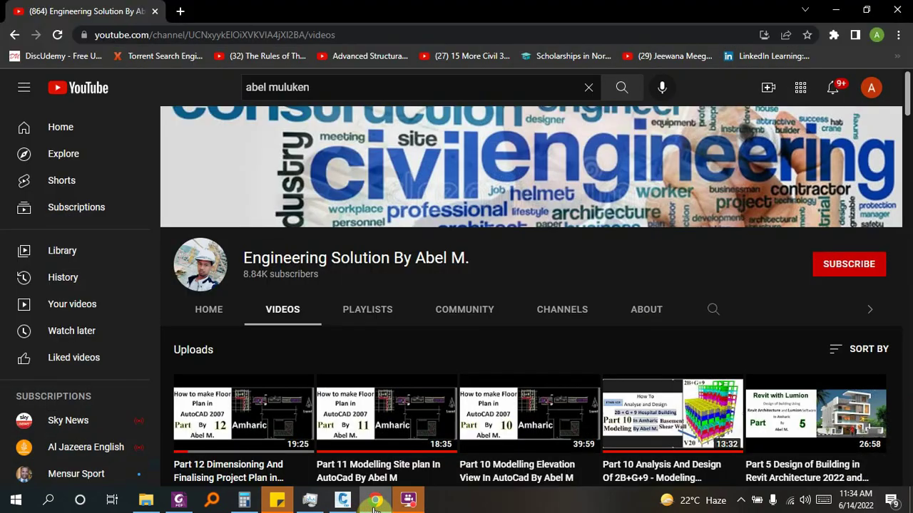
left_click(831, 279)
left_click(877, 270)
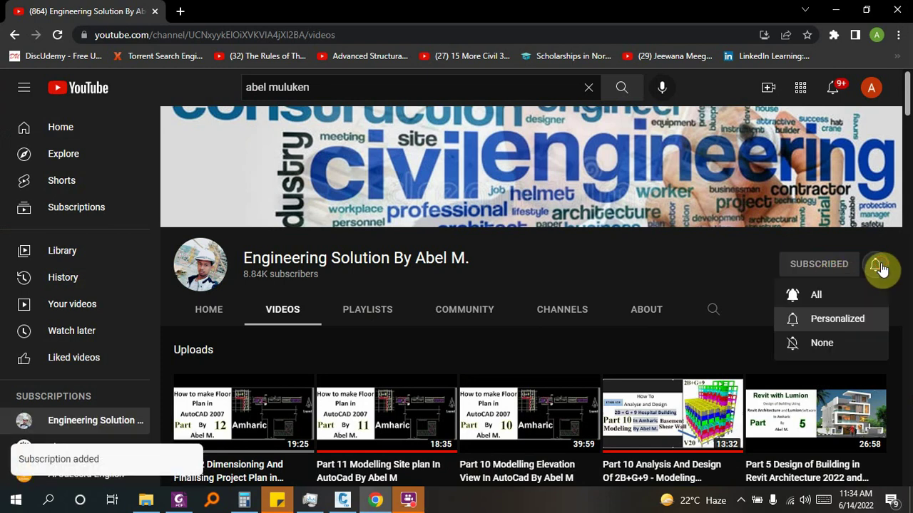
left_click(783, 296)
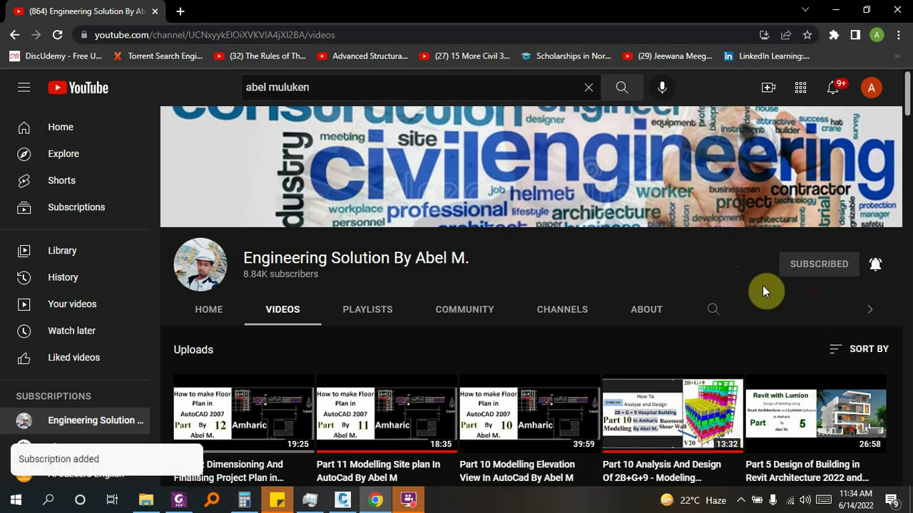
Step: Look through the channel's uploaded tutorial videos, and minimize the browser
scroll(724, 295, "down", 6)
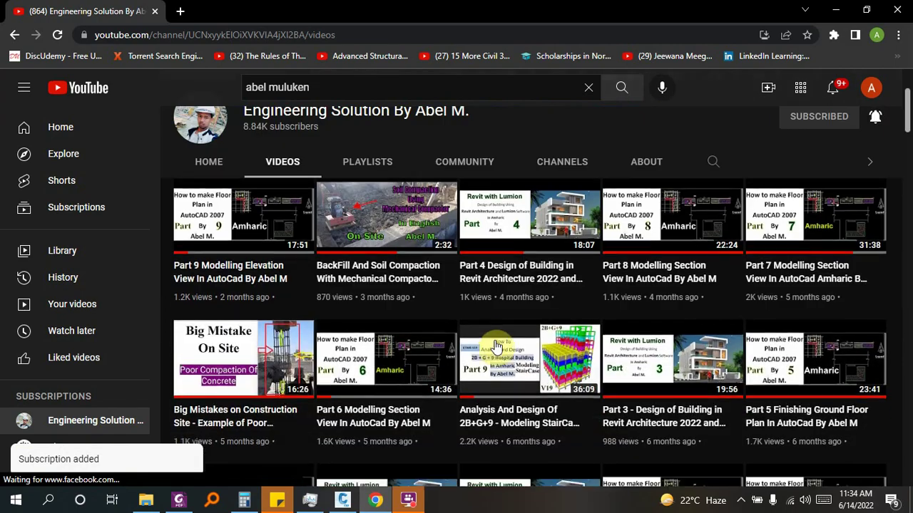
scroll(398, 347, "down", 10)
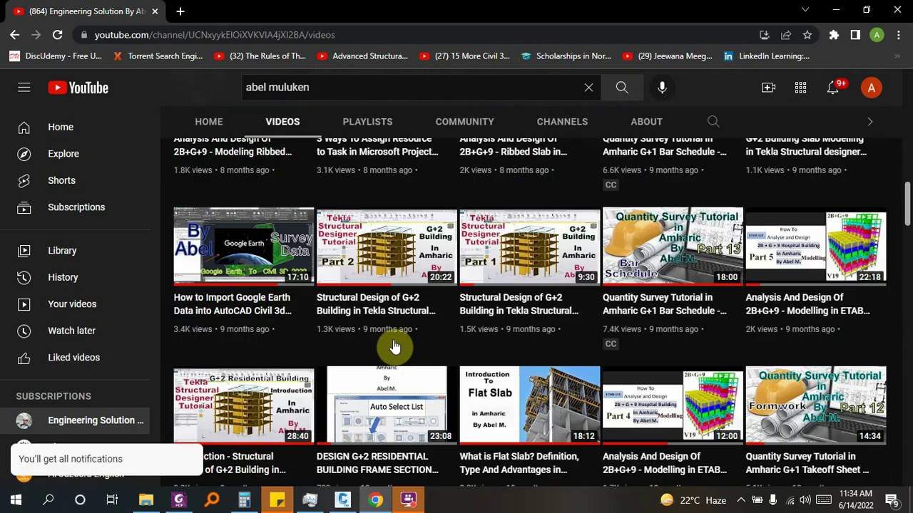
scroll(394, 348, "down", 10)
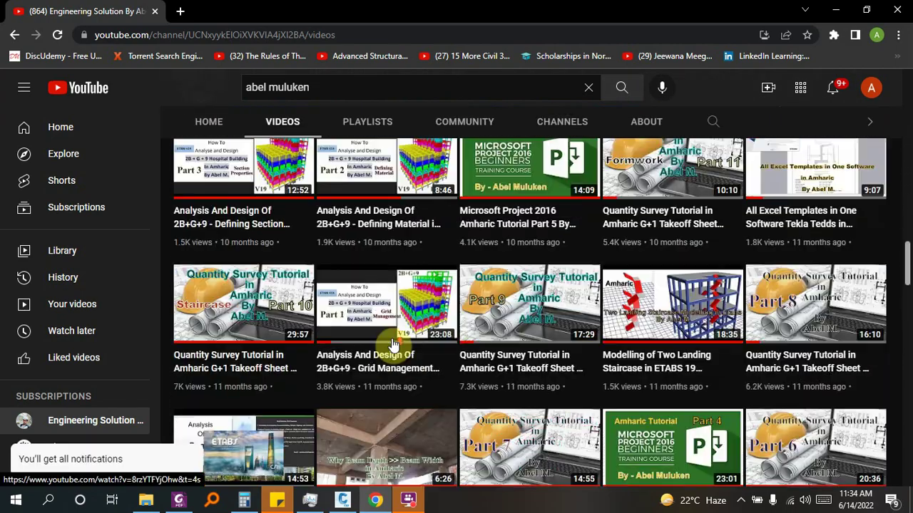
scroll(394, 347, "down", 9)
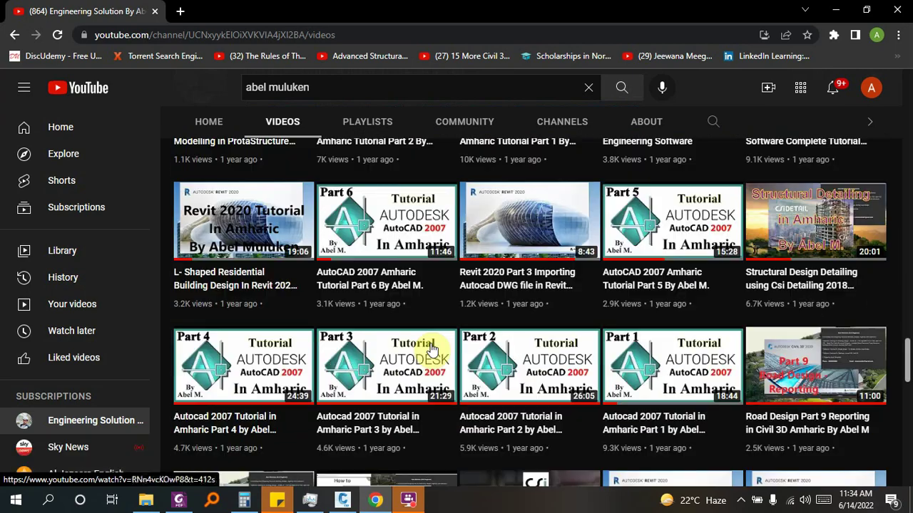
left_click(835, 10)
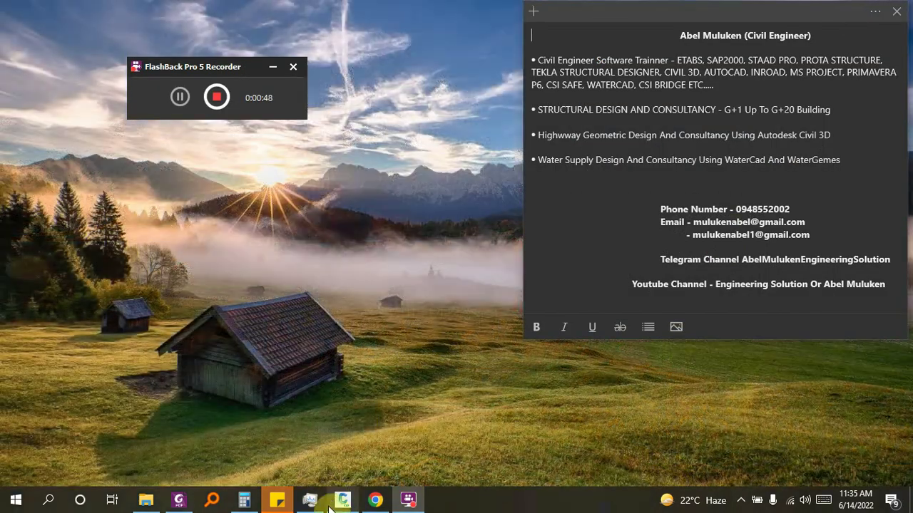
left_click(342, 499)
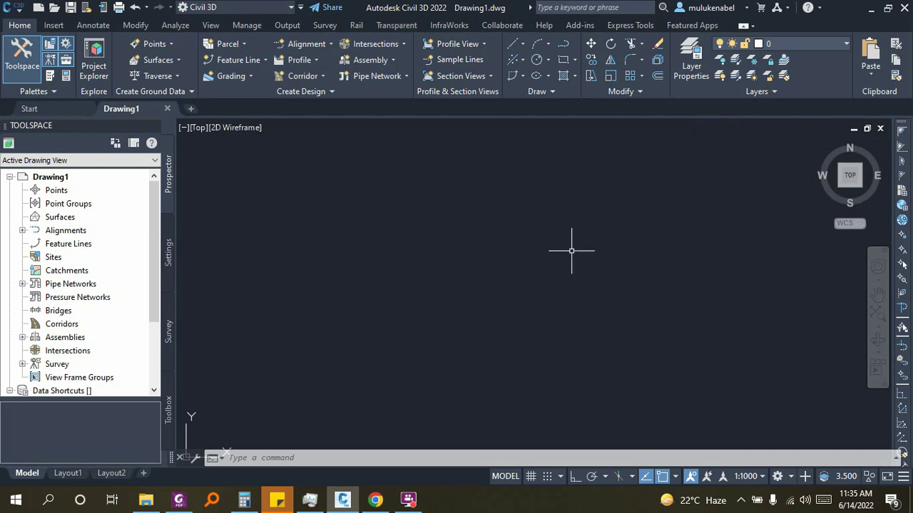
left_click(674, 200)
left_click(378, 354)
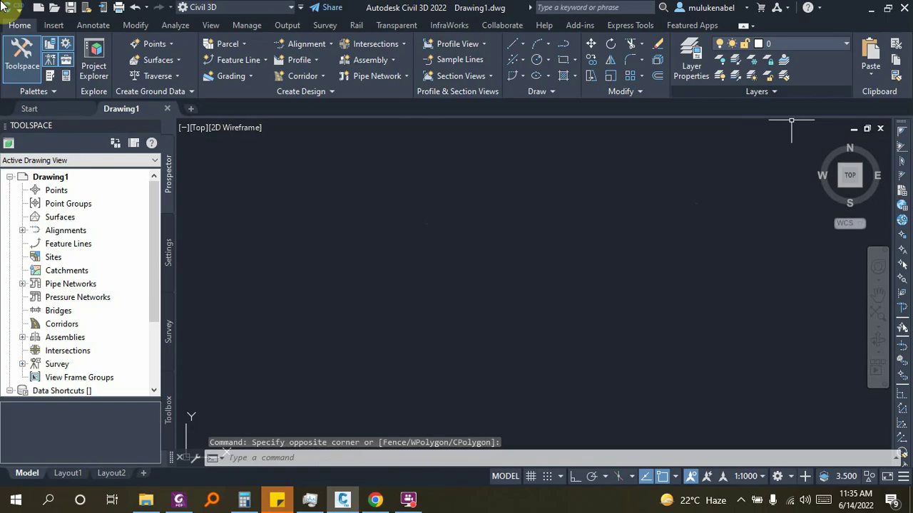
left_click(870, 9)
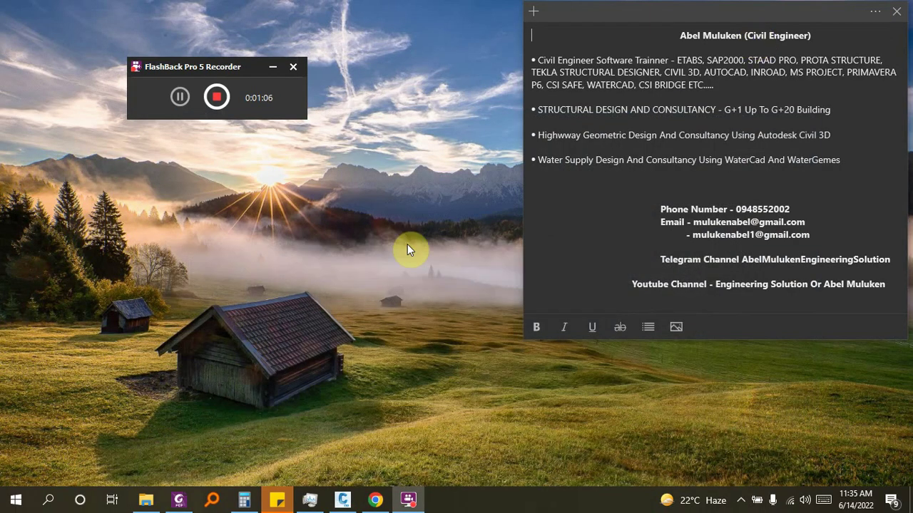
Step: Open the 0+000-2+120 - Topo file from the DATA folder in Excel and maximize its window
left_click(147, 499)
double_click(166, 148)
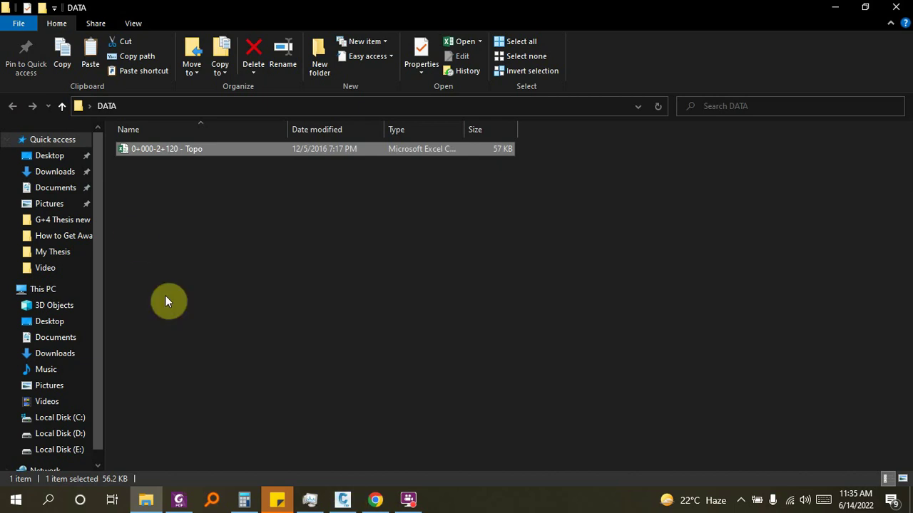
double_click(162, 148)
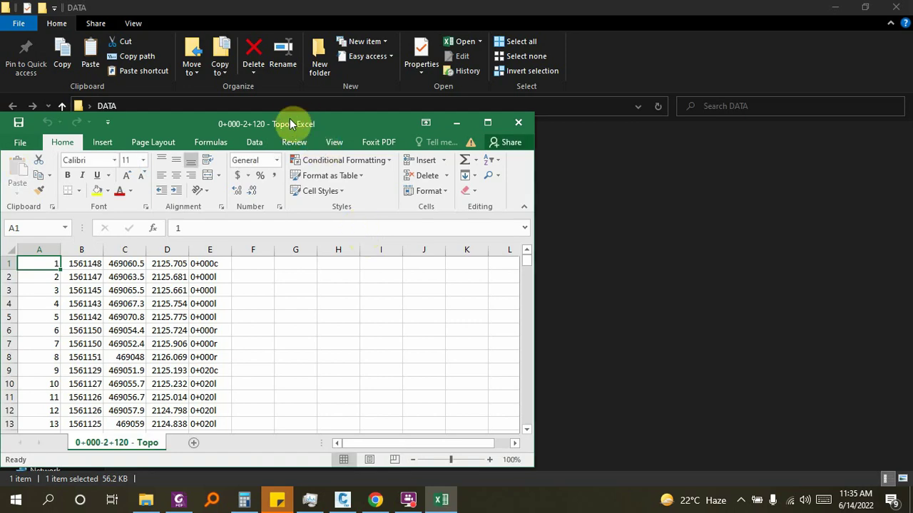
double_click(290, 122)
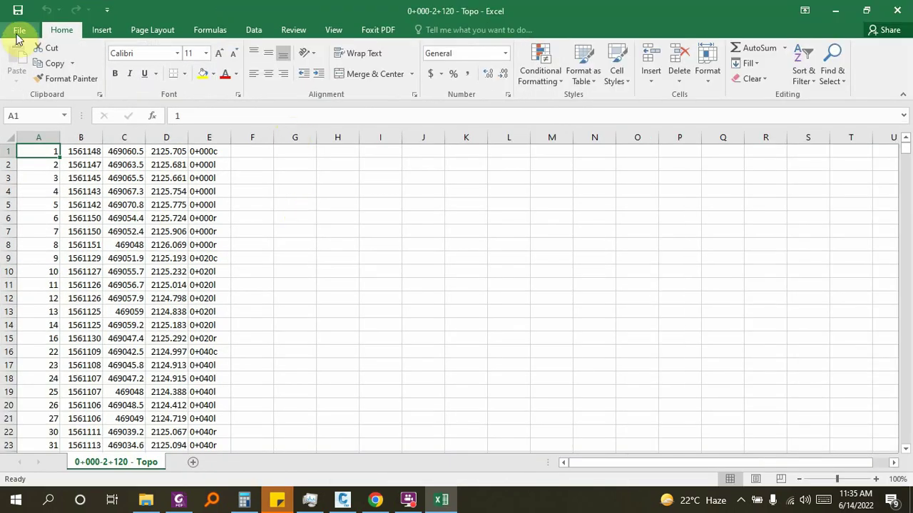
Step: Examine the survey point rows in the 0+000-2+120 - Topo sheet, from the first point downward
scroll(108, 173, "down", 20)
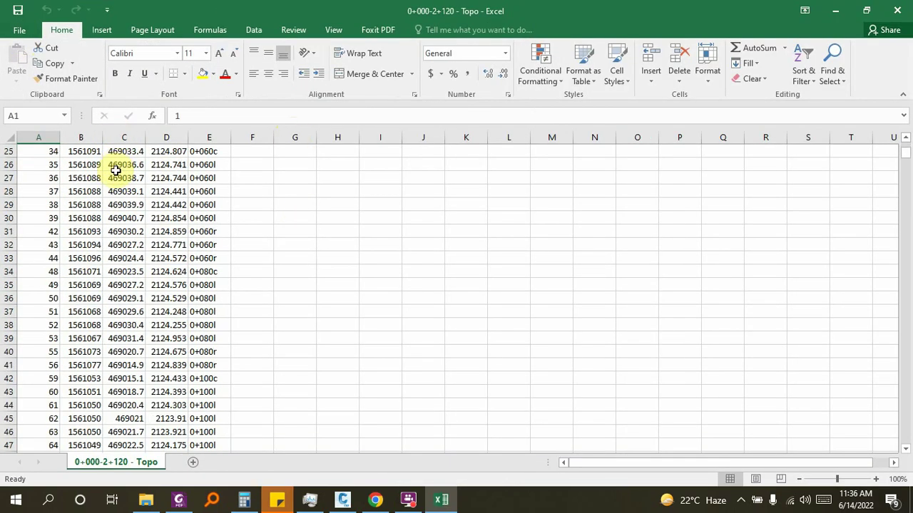
scroll(95, 290, "down", 20)
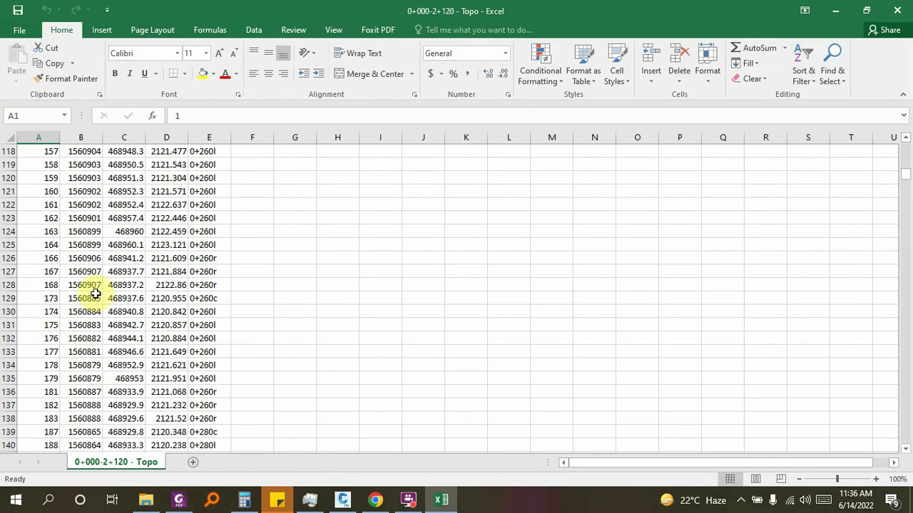
scroll(94, 291, "down", 20)
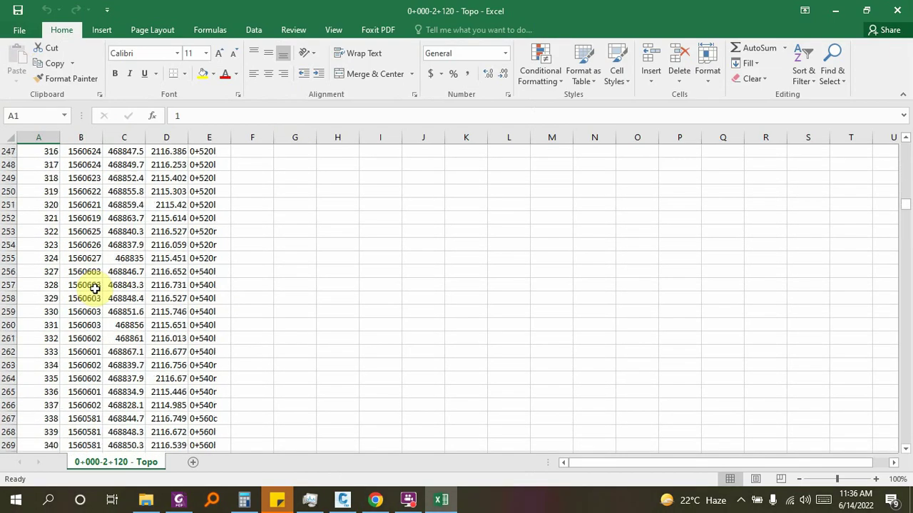
scroll(97, 280, "down", 20)
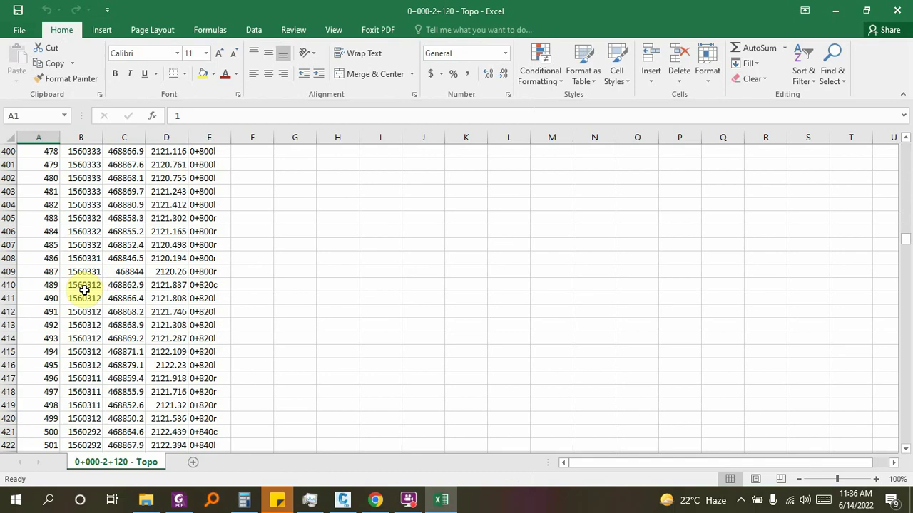
scroll(85, 314, "down", 20)
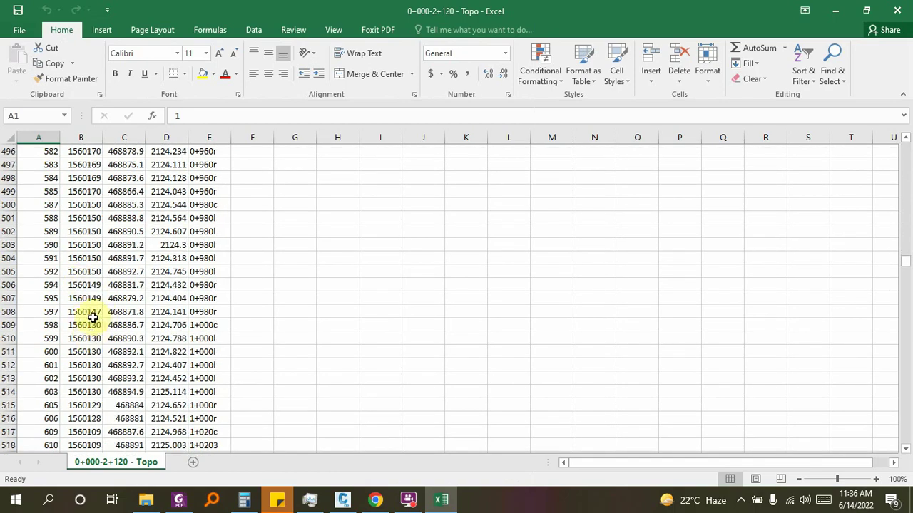
scroll(88, 328, "down", 20)
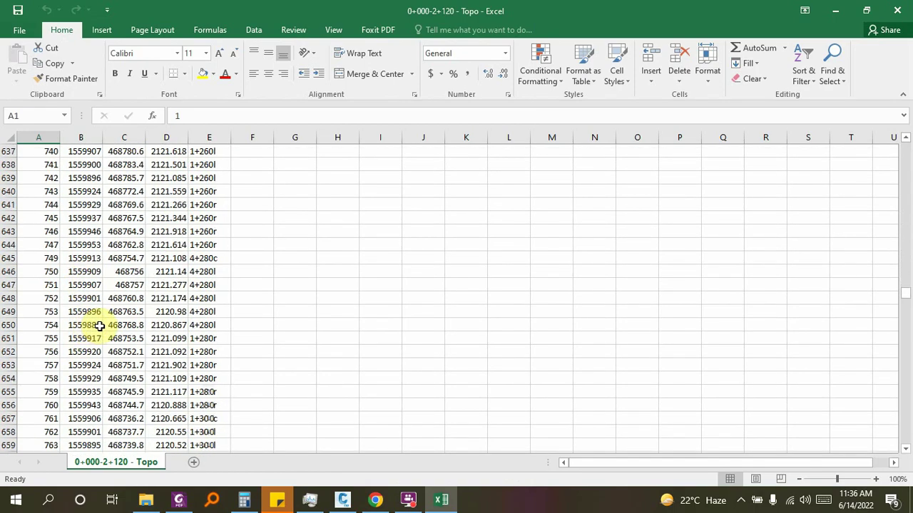
scroll(105, 317, "down", 20)
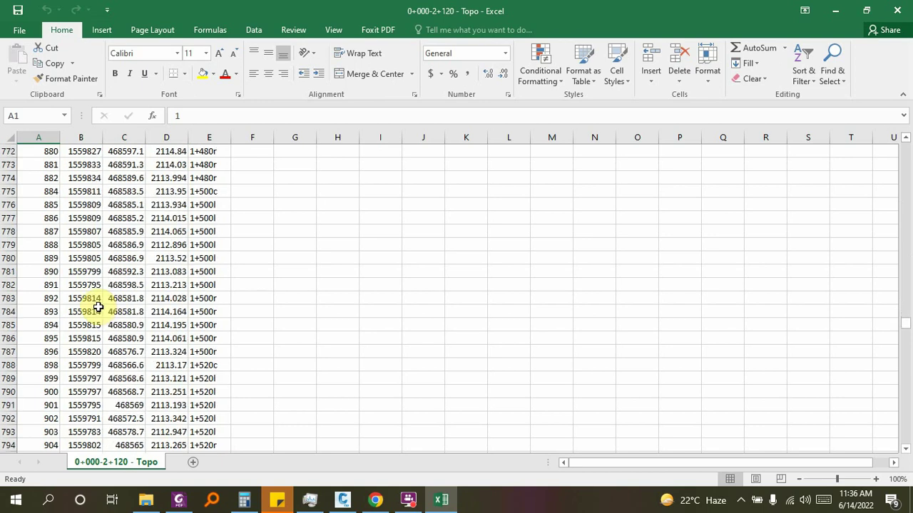
Step: Try the Excel Workbook and CSV (Comma delimited) file types for saving a copy of the topo file in DATA, and cancel the save
left_click(20, 30)
left_click(21, 164)
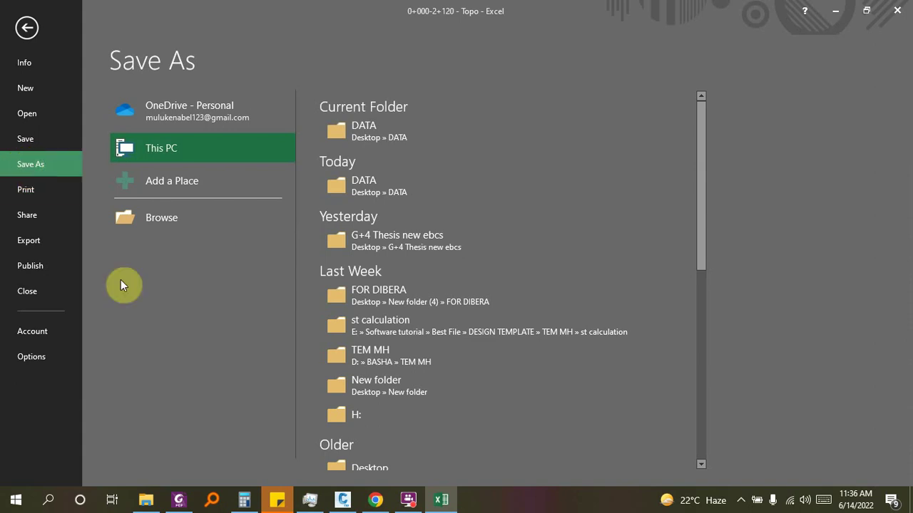
left_click(167, 216)
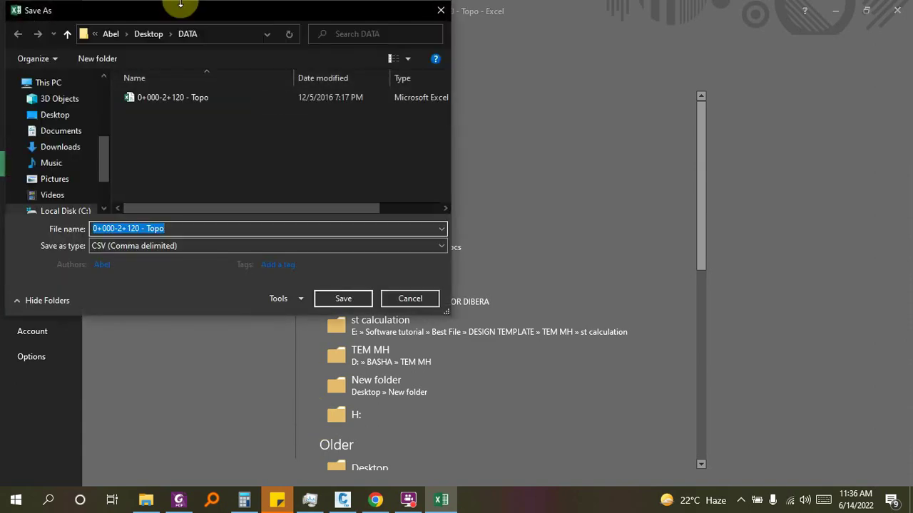
left_click_drag(171, 13, 296, 69)
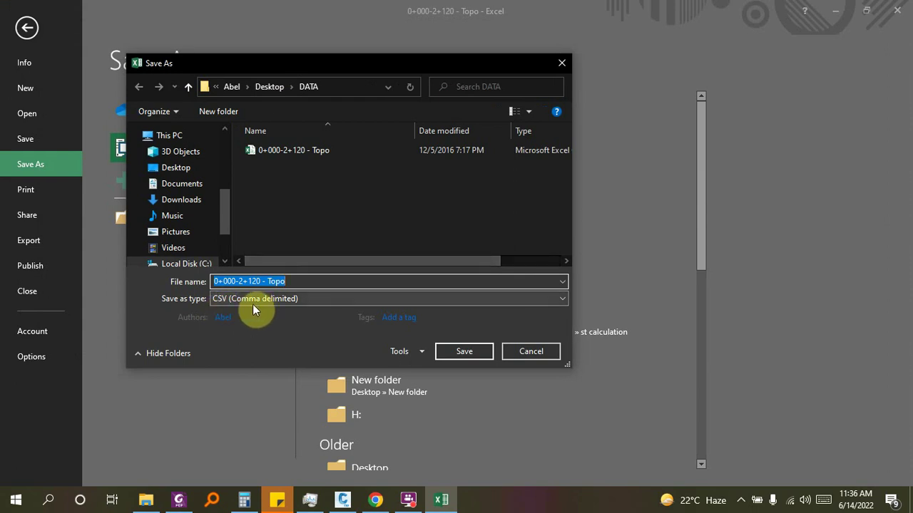
left_click(566, 300)
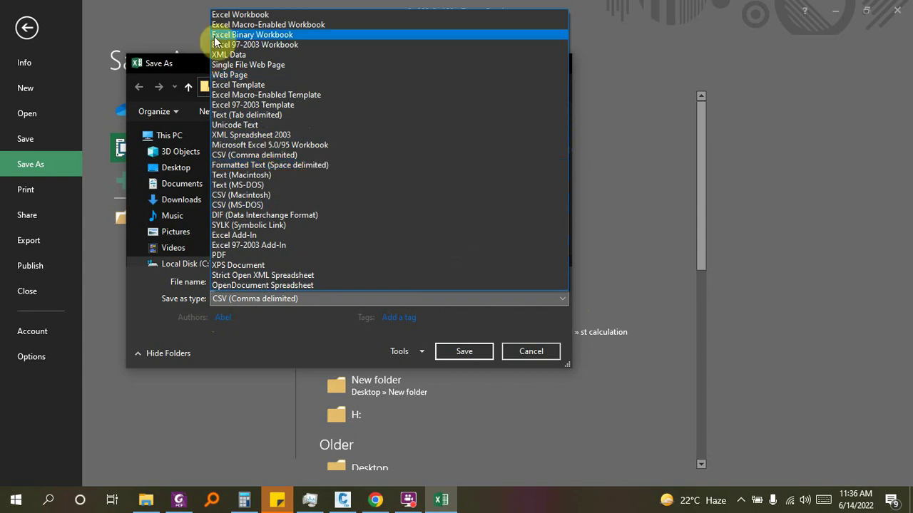
left_click(235, 15)
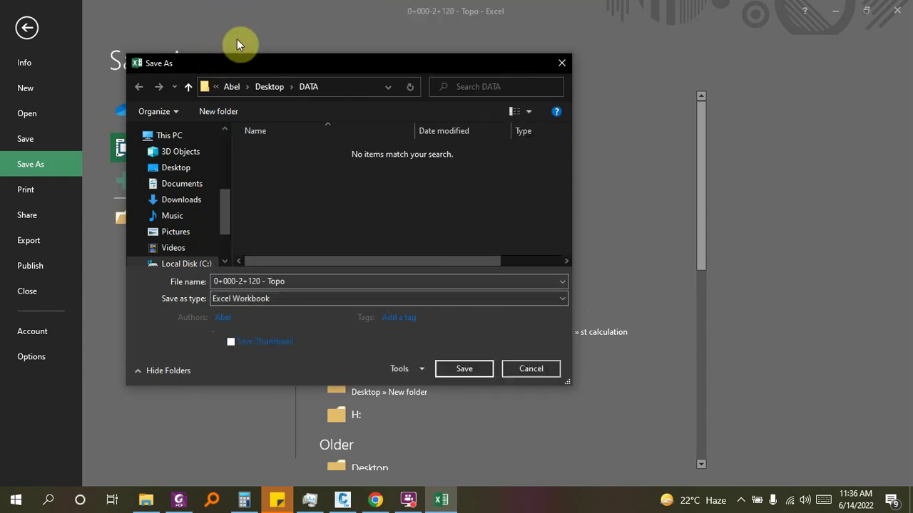
left_click(255, 298)
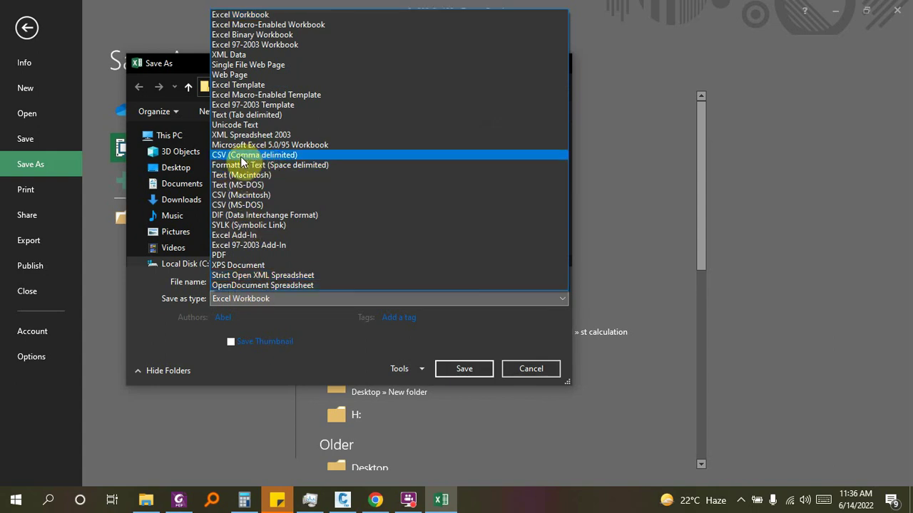
left_click(222, 156)
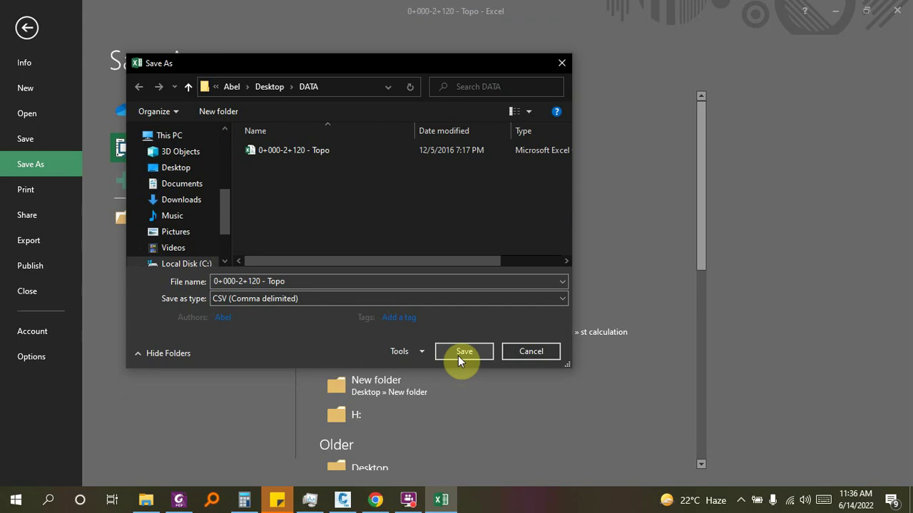
left_click(531, 351)
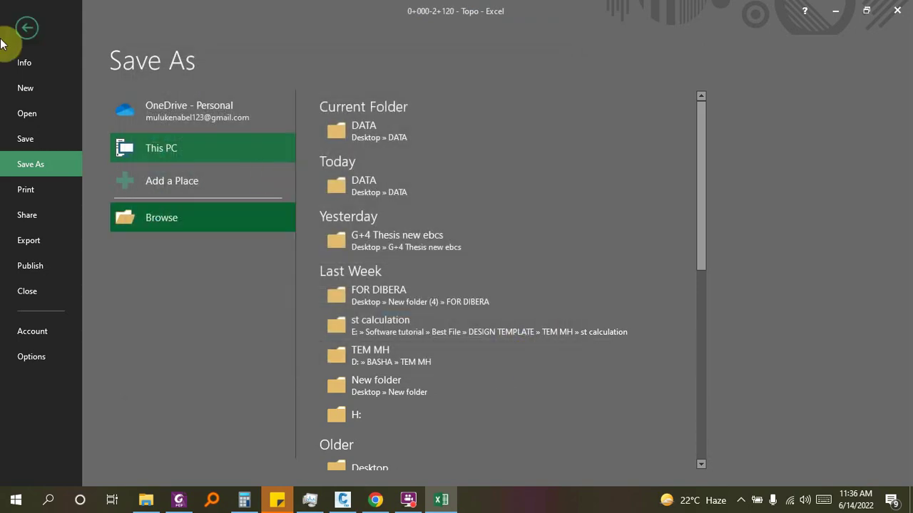
left_click(21, 29)
scroll(91, 289, "down", 15)
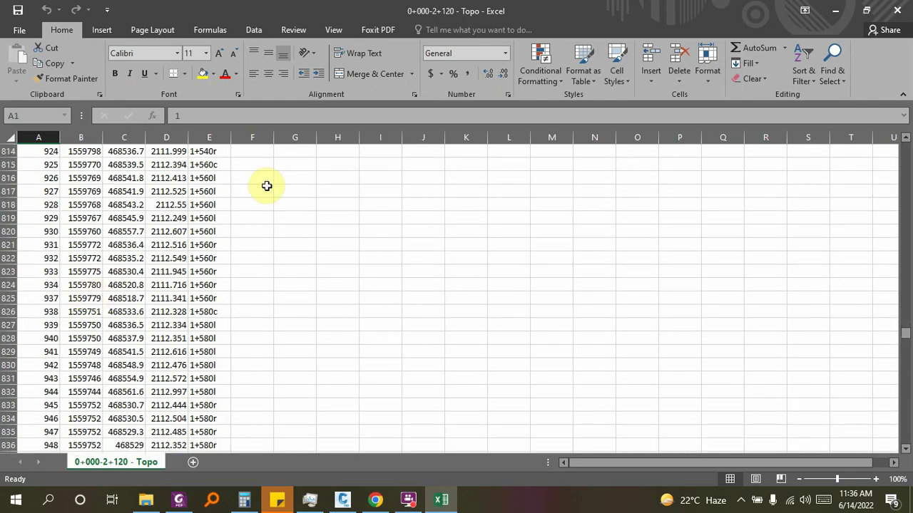
scroll(627, 228, "up", 5)
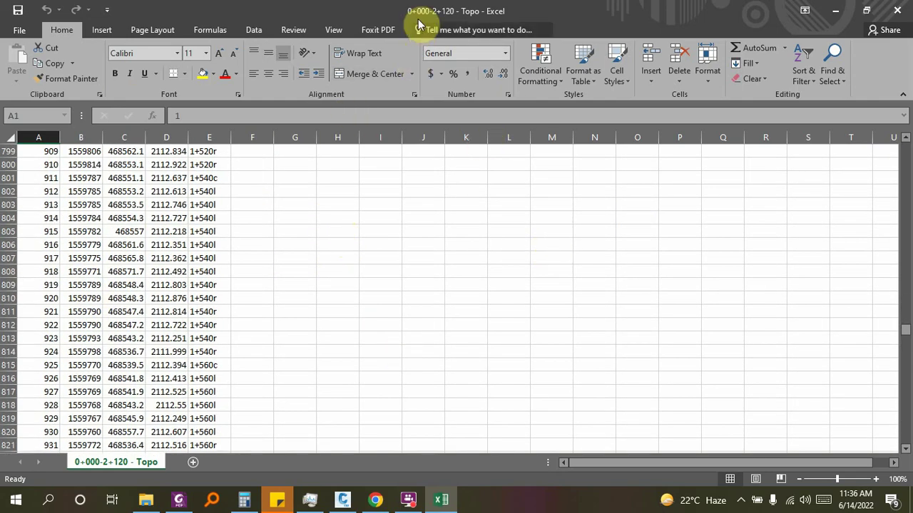
left_click(342, 500)
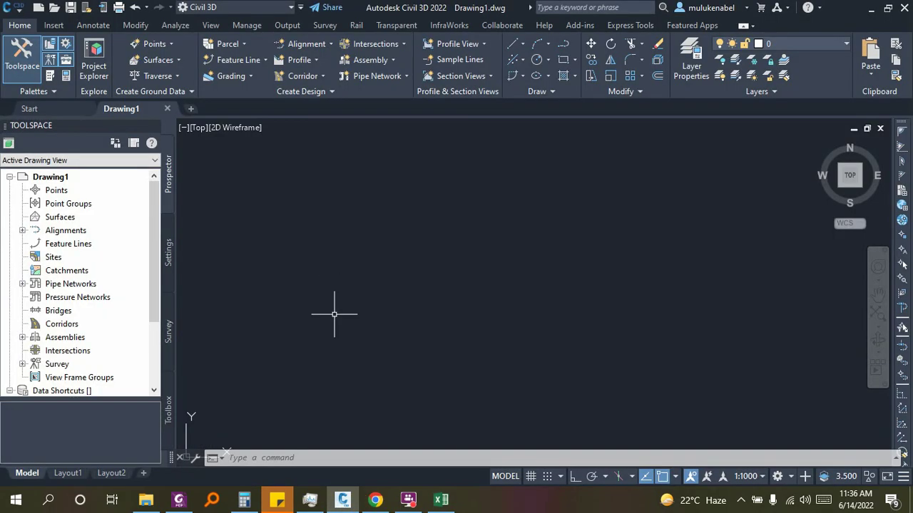
left_click(440, 500)
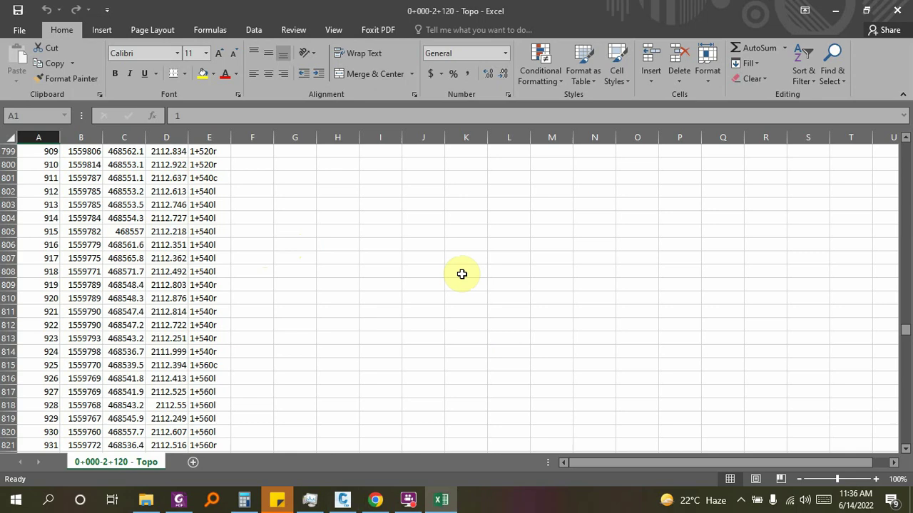
Step: Switch to Civil 3D and start importing points from the point creation tools
key("alt+Tab")
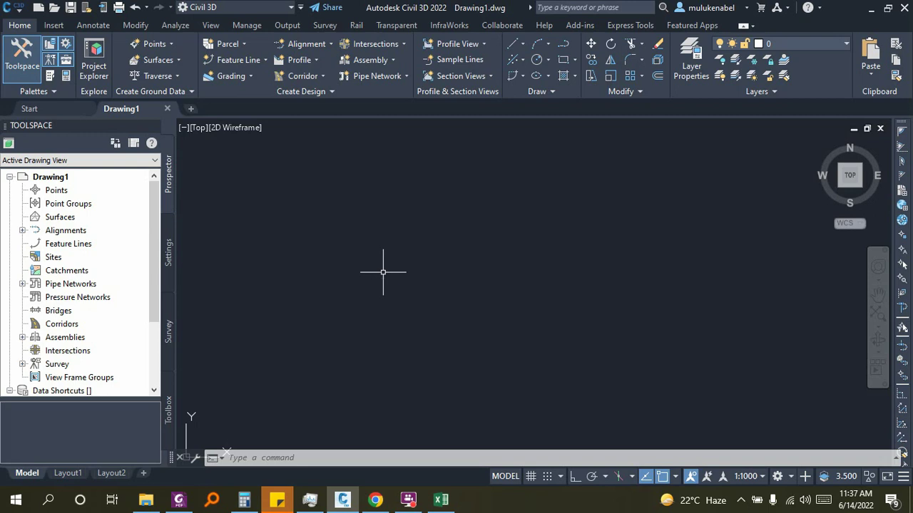
left_click(149, 44)
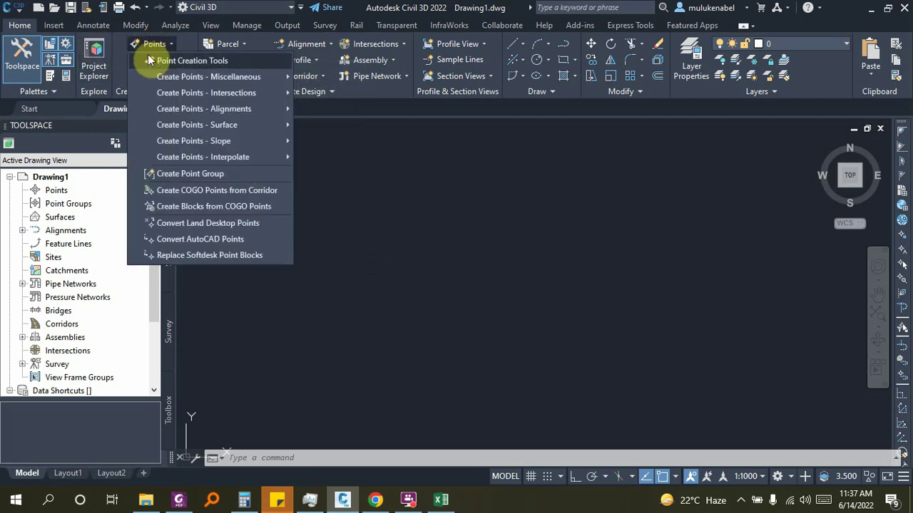
left_click(194, 60)
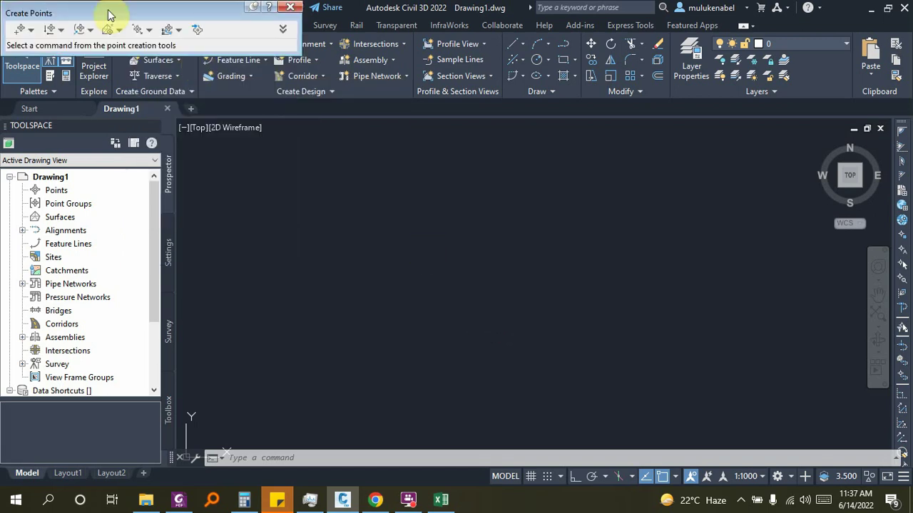
left_click_drag(125, 14, 404, 84)
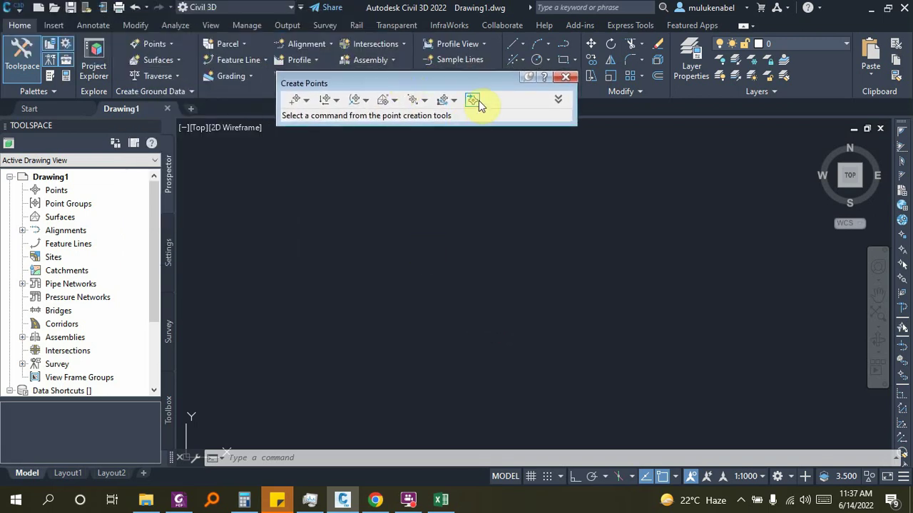
left_click(476, 102)
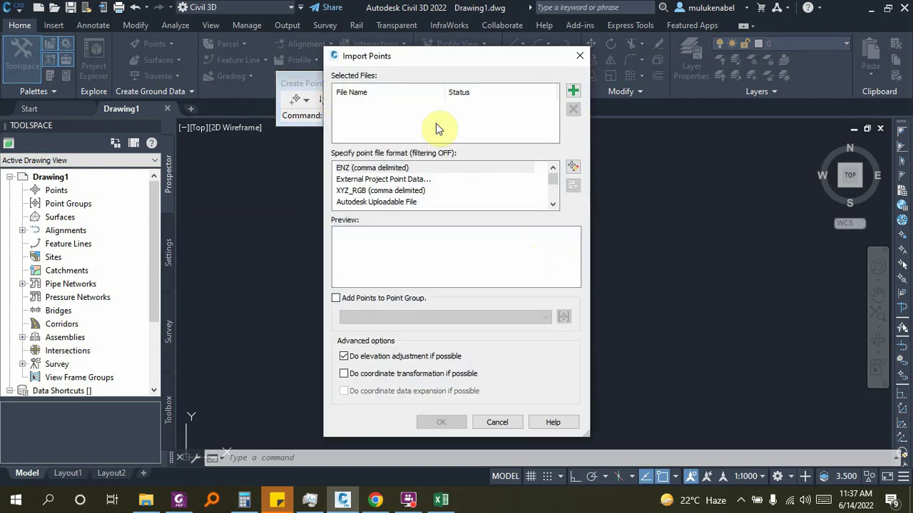
Step: Try to add the 0+000-2+120 - Topo CSV file from the Desktop's DATA folder to the point import
left_click(573, 91)
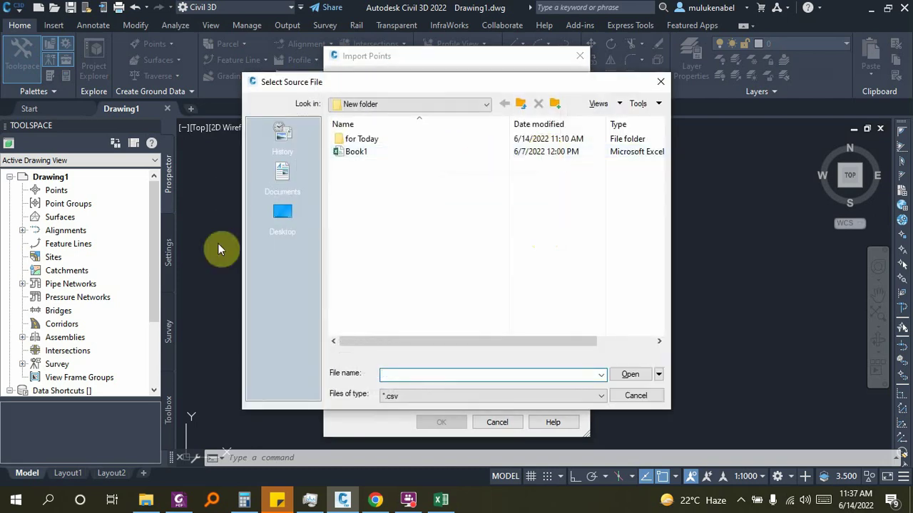
left_click(284, 217)
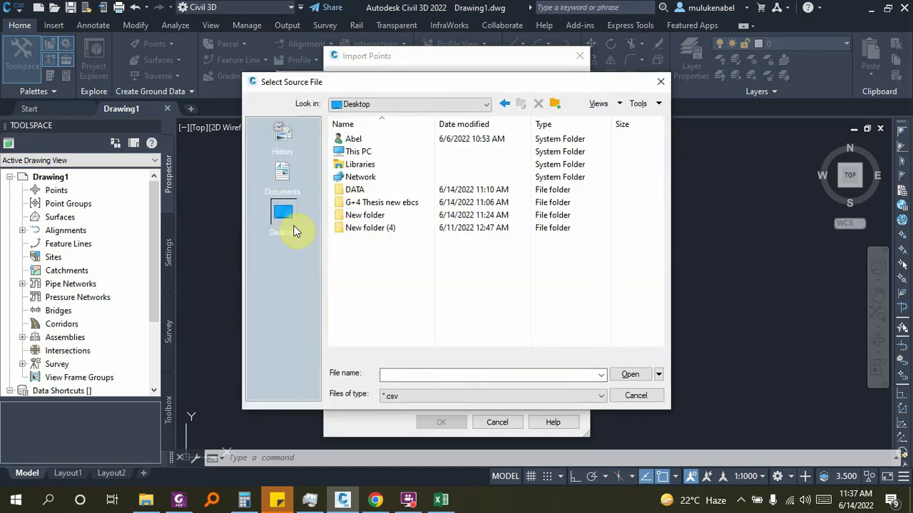
double_click(350, 191)
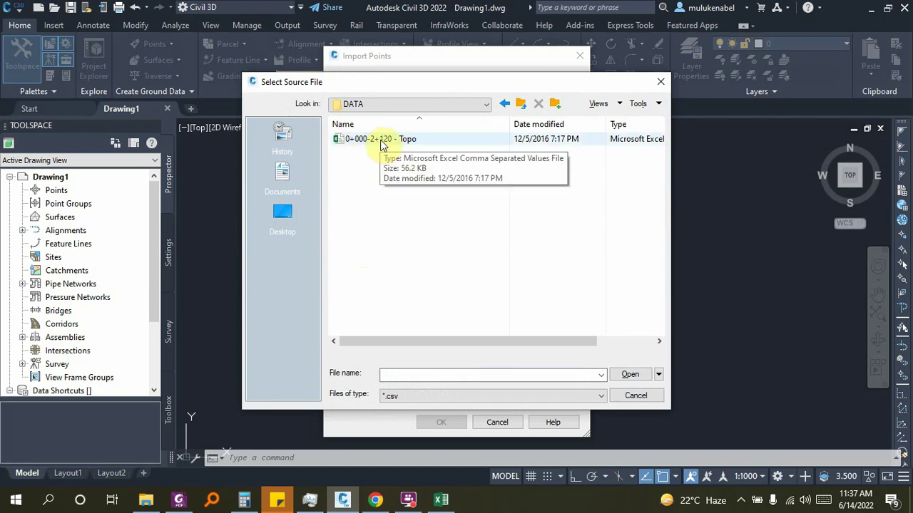
left_click(368, 141)
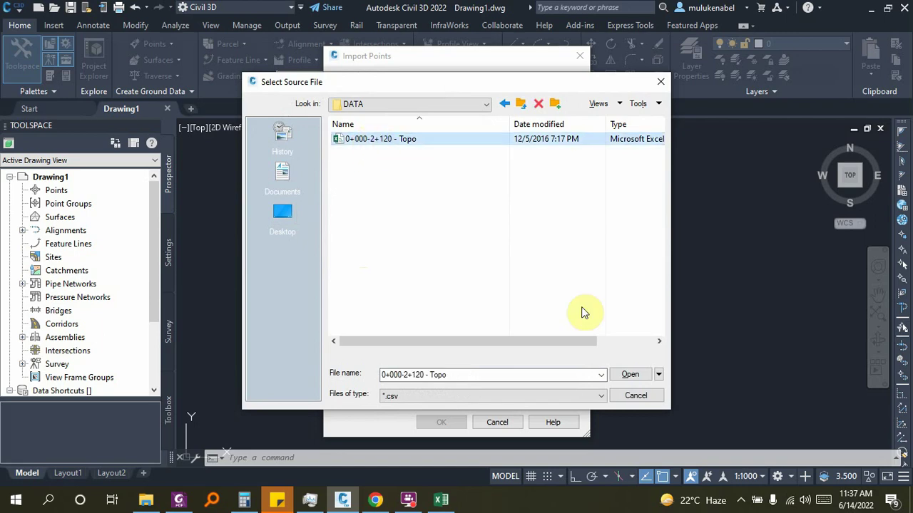
left_click(630, 374)
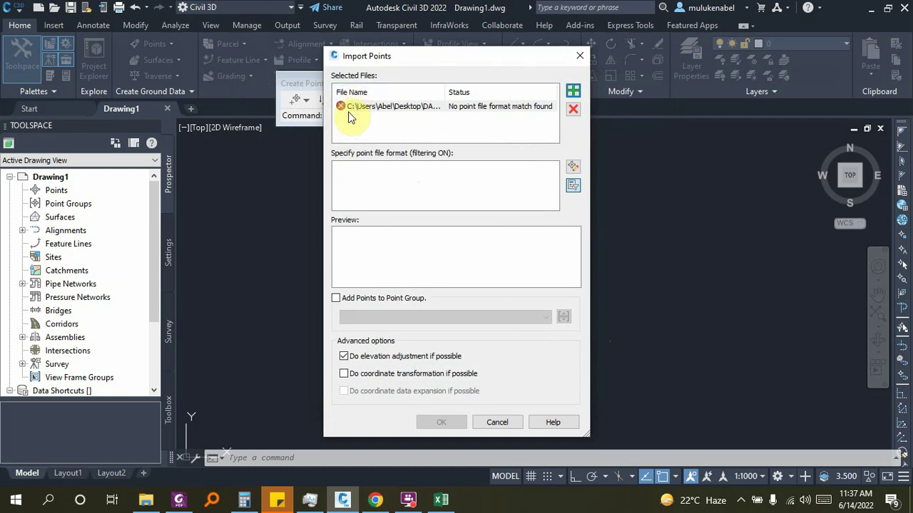
Step: Switch to Excel and close the 0+000-2+120 - Topo file
left_click(441, 500)
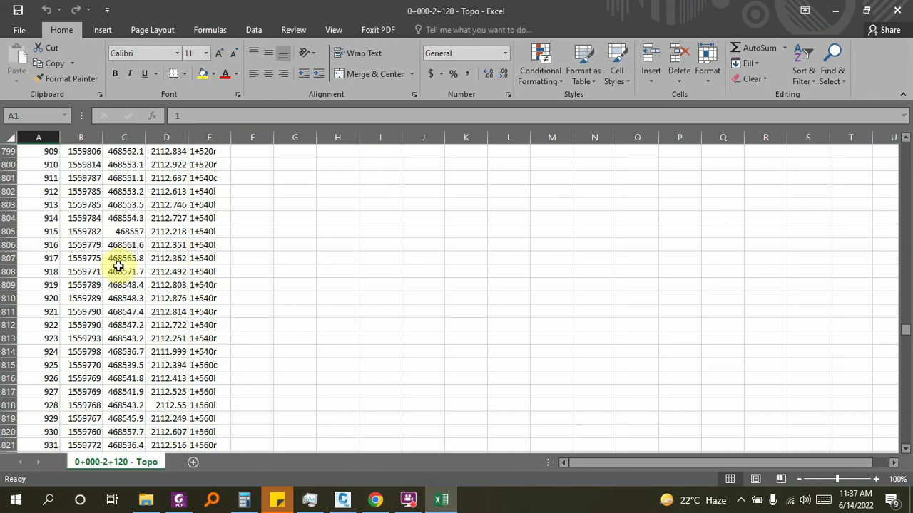
scroll(118, 266, "down", 19)
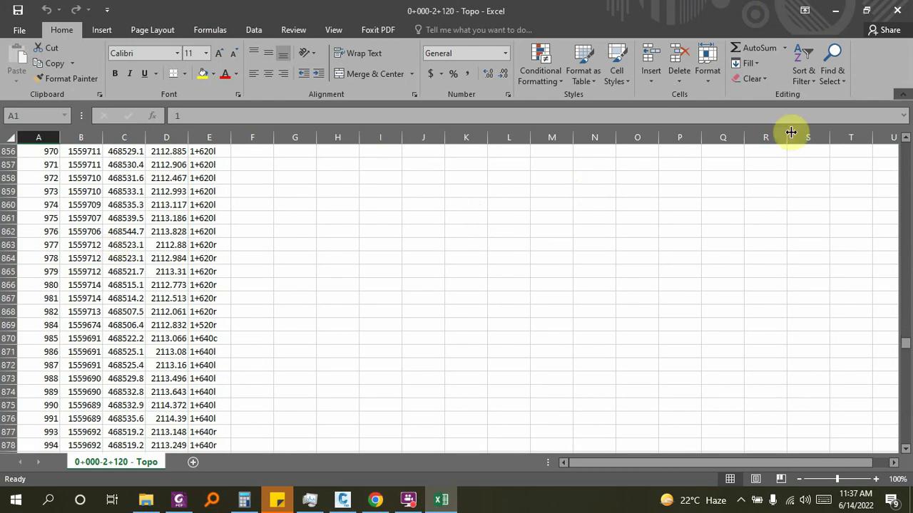
left_click(897, 10)
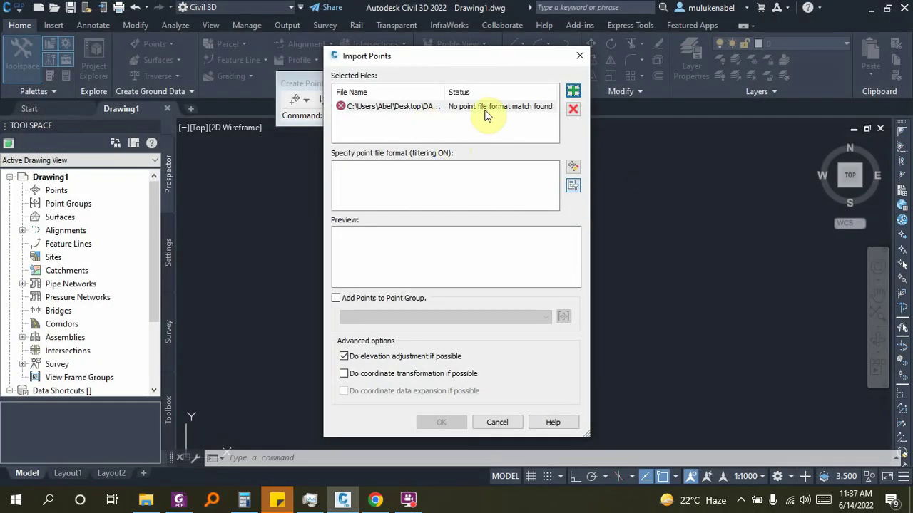
Step: Remove the unmatched topo entry from the import's selected files and add 0+000-2+120 - Topo from DATA again
left_click(573, 91)
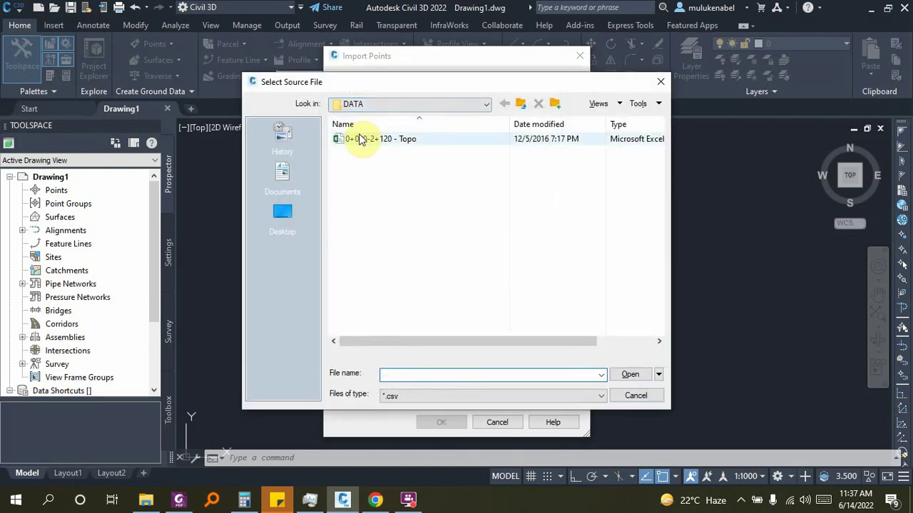
double_click(360, 139)
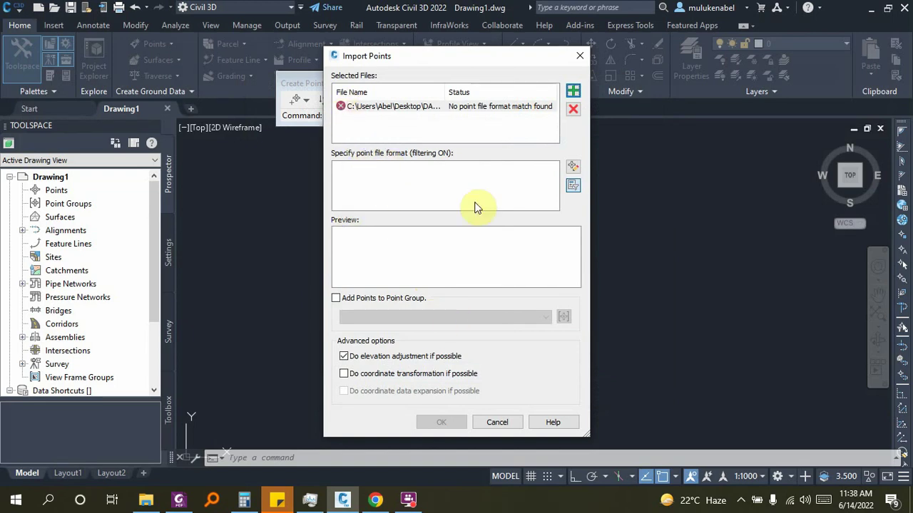
left_click_drag(347, 55, 364, 55)
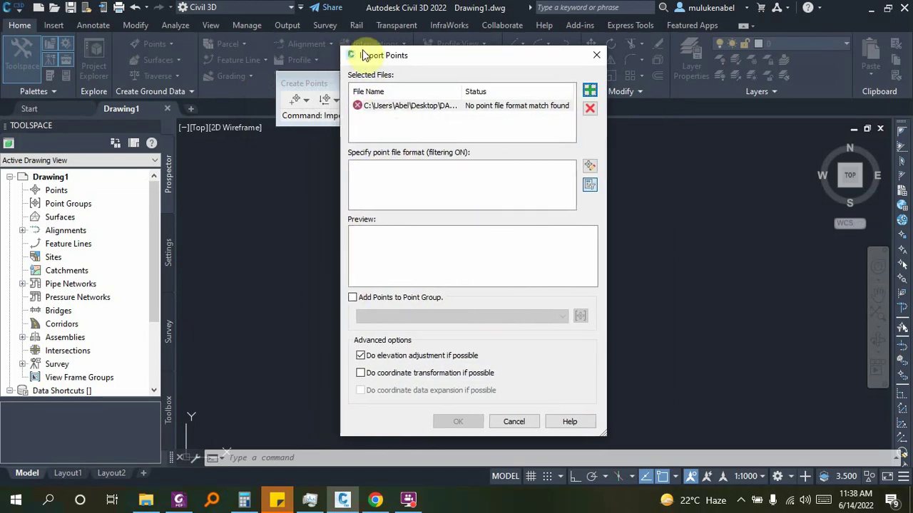
left_click(378, 107)
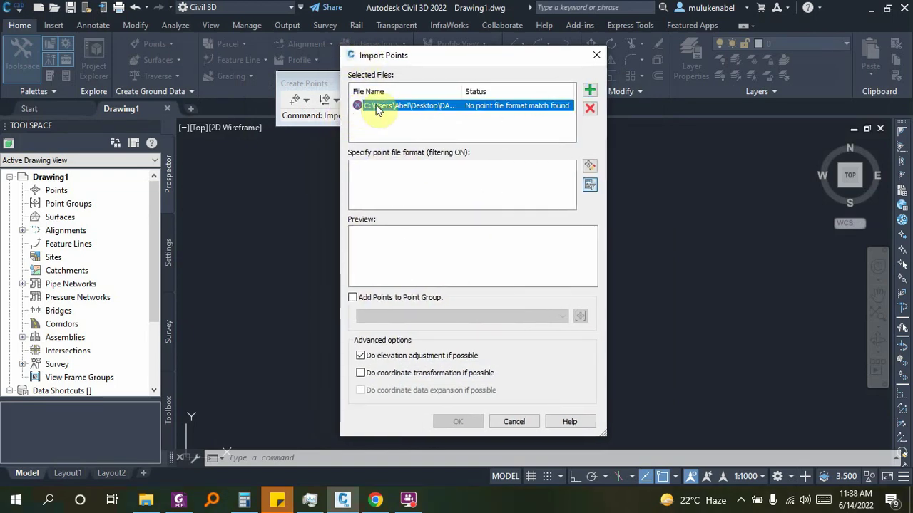
left_click(590, 110)
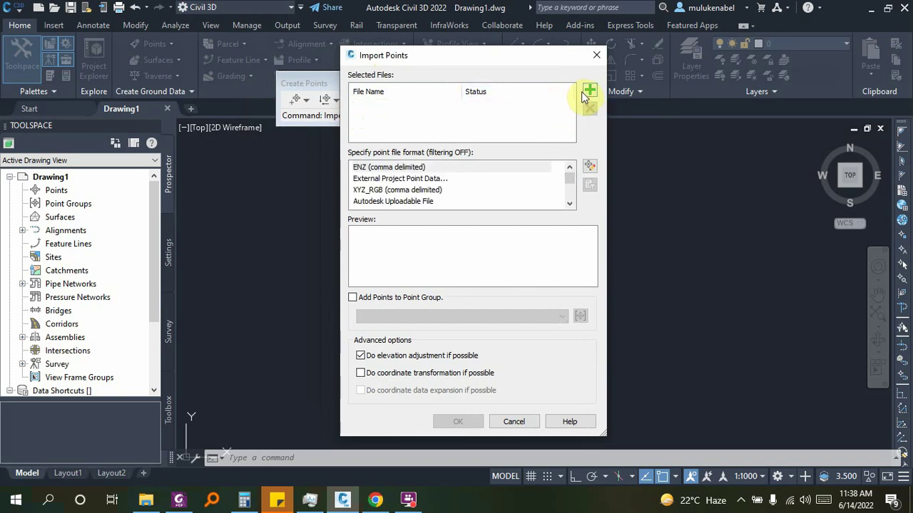
left_click(589, 91)
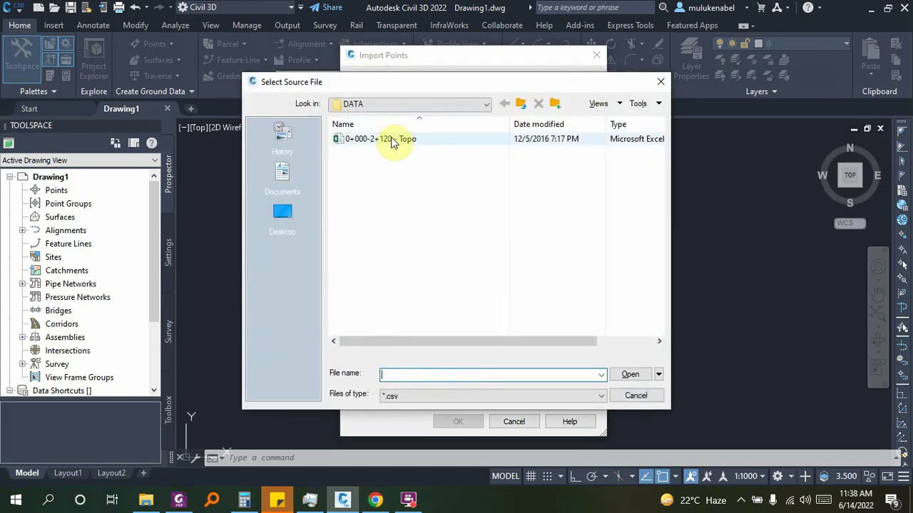
double_click(390, 140)
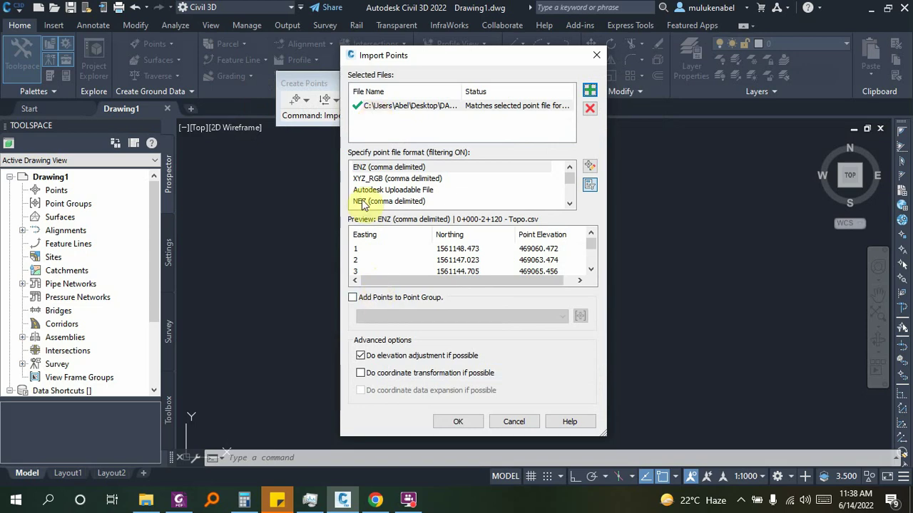
Step: Import the topo points using the PENZD (comma delimited) point file format and close the point creation tools
scroll(371, 194, "down", 1)
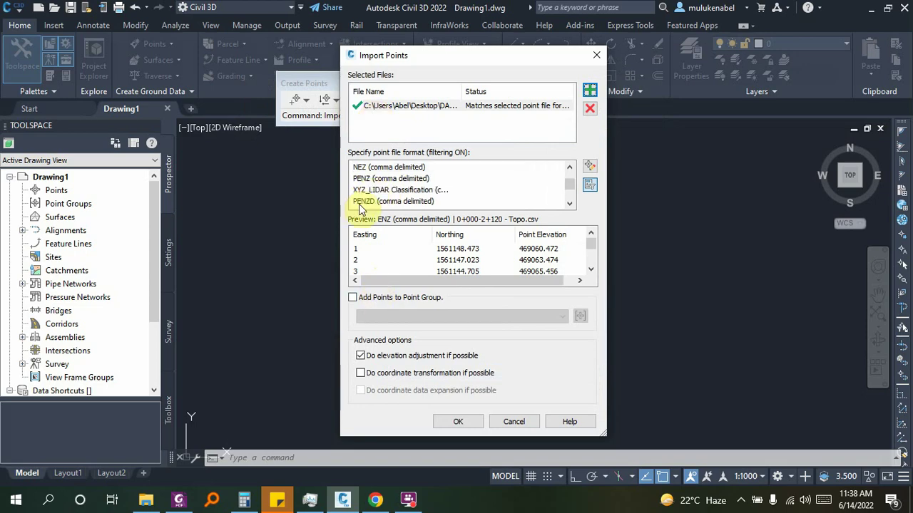
left_click(361, 202)
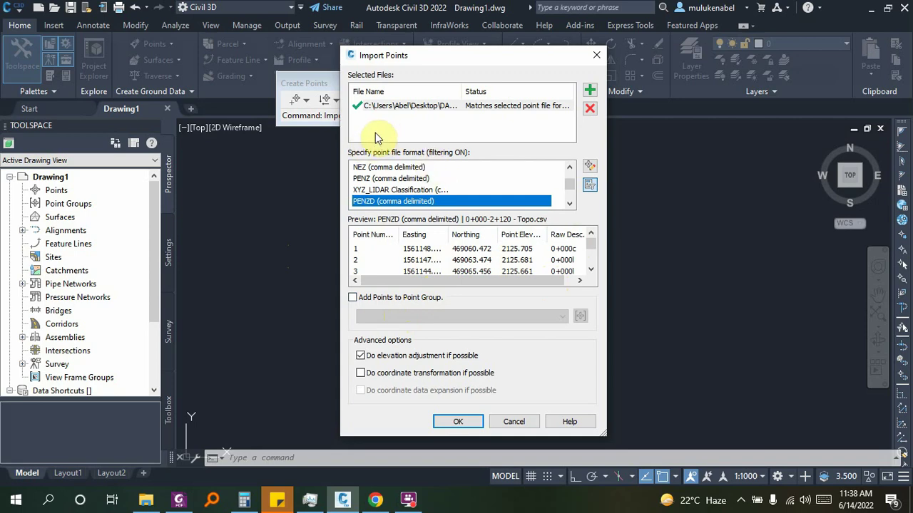
left_click(387, 109)
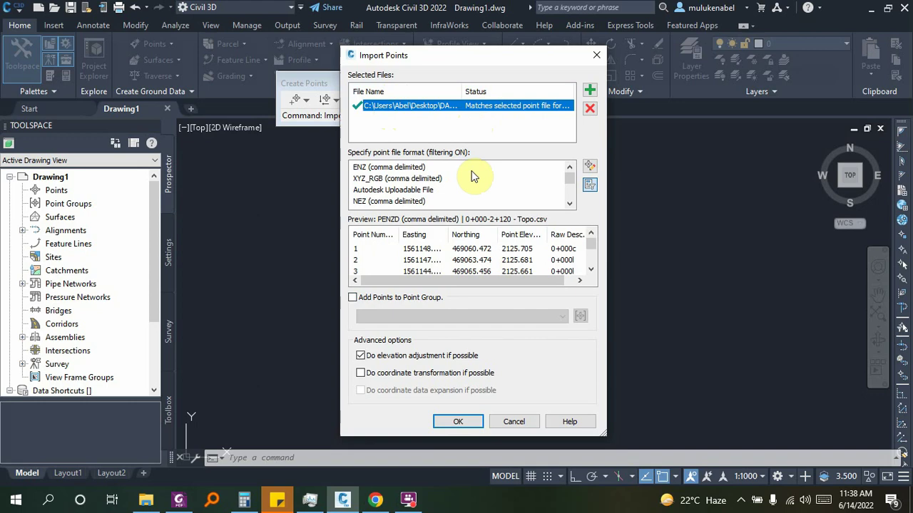
scroll(442, 255, "down", 8)
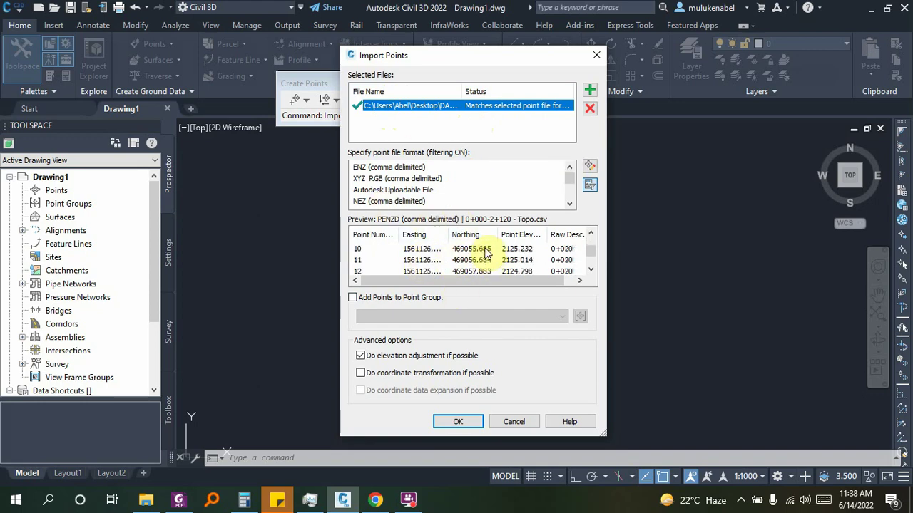
scroll(470, 255, "up", 8)
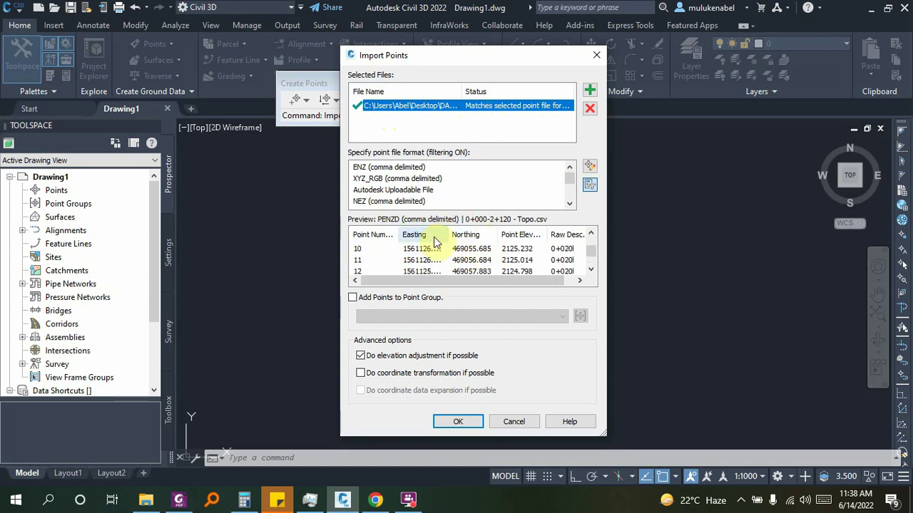
left_click(458, 421)
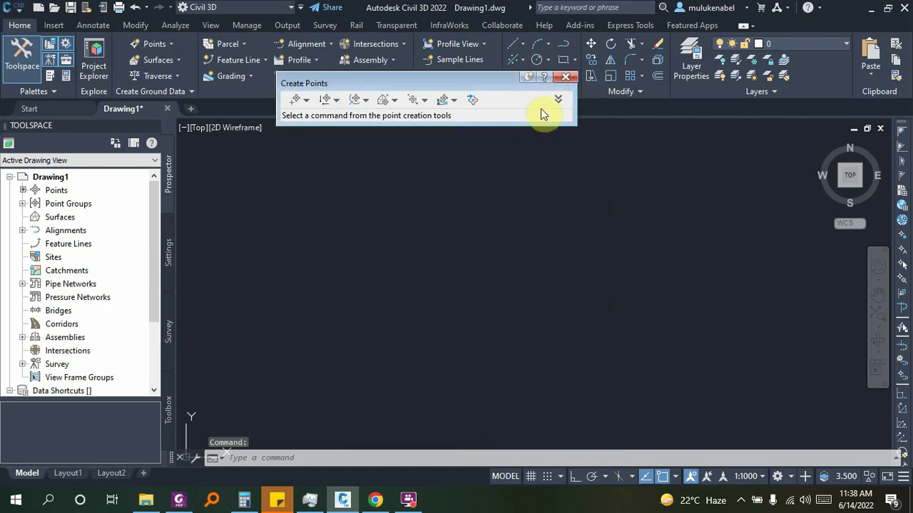
left_click(565, 78)
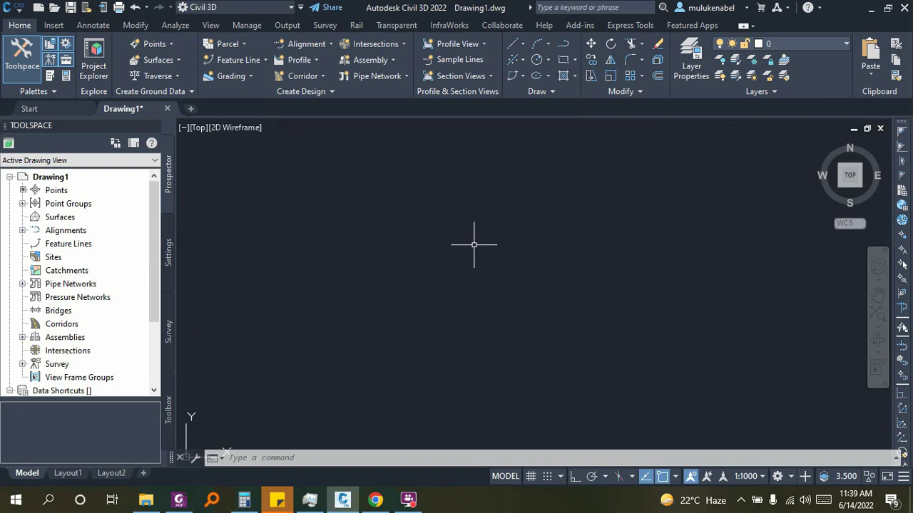
Step: Zoom the drawing to its extents and examine the layout of the imported survey points along the route
type("z")
key("Return")
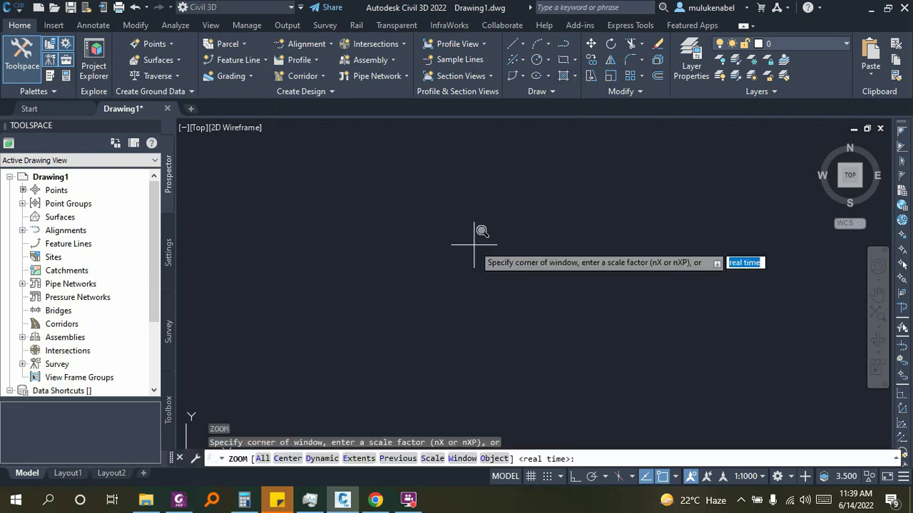
type("e")
key("Return")
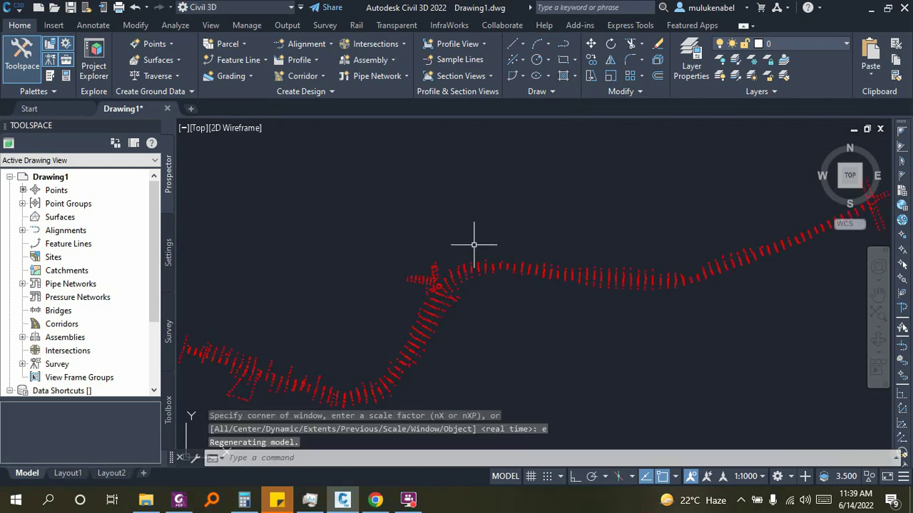
scroll(498, 263, "down", 3)
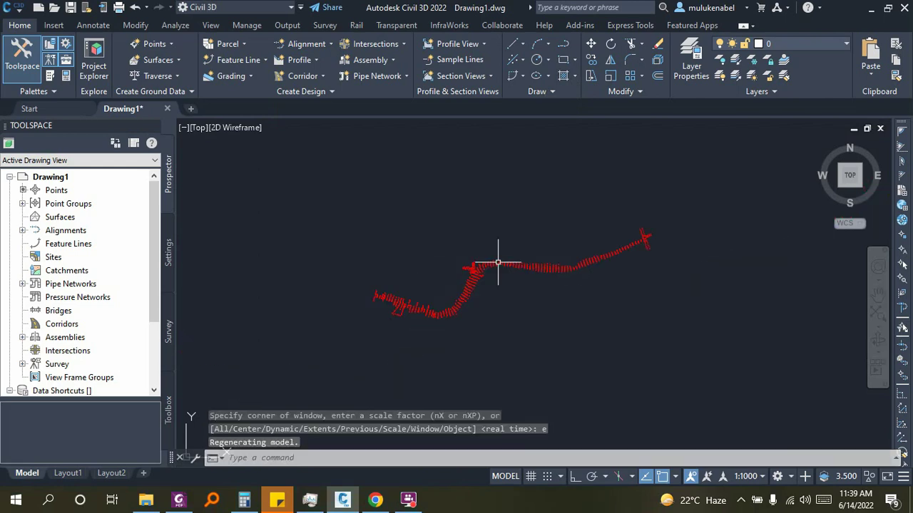
scroll(498, 263, "down", 1)
scroll(402, 244, "up", 10)
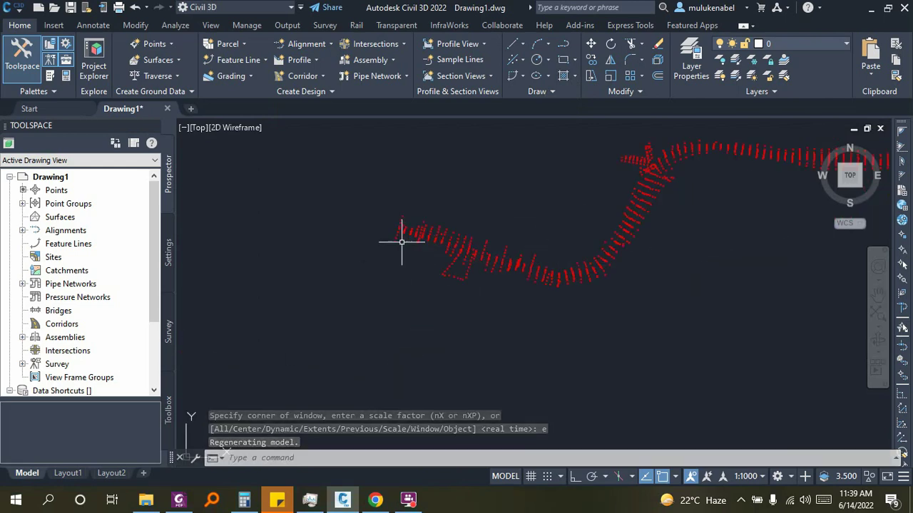
scroll(326, 224, "down", 5)
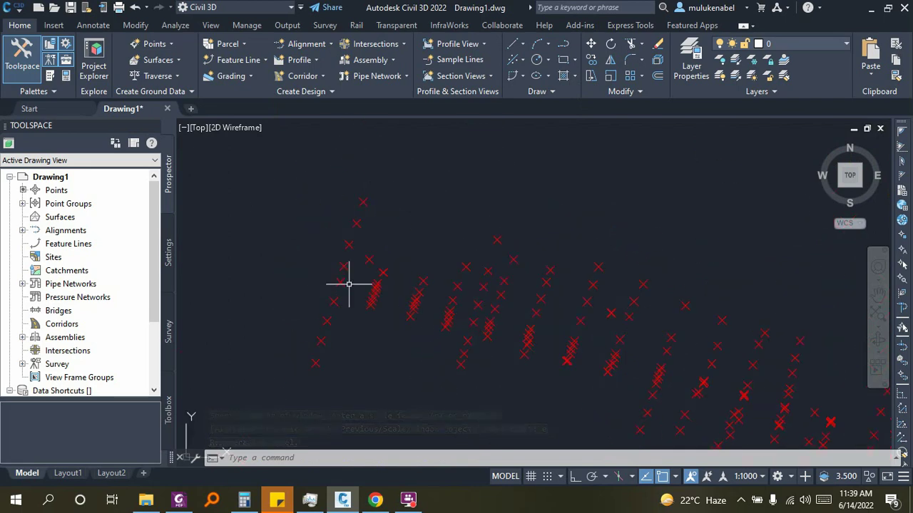
Step: Open COGO point 1321, at the western end of the survey, in the point editor to view its data
scroll(341, 282, "up", 6)
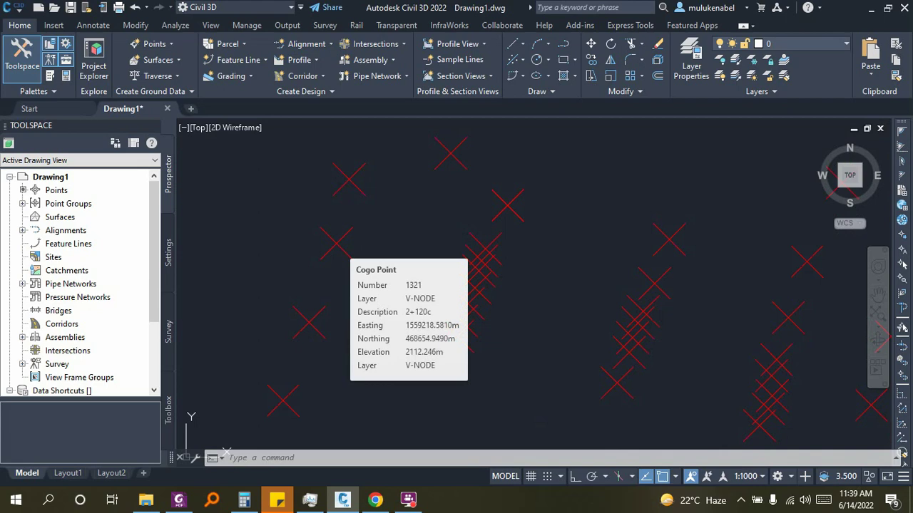
left_click(336, 243)
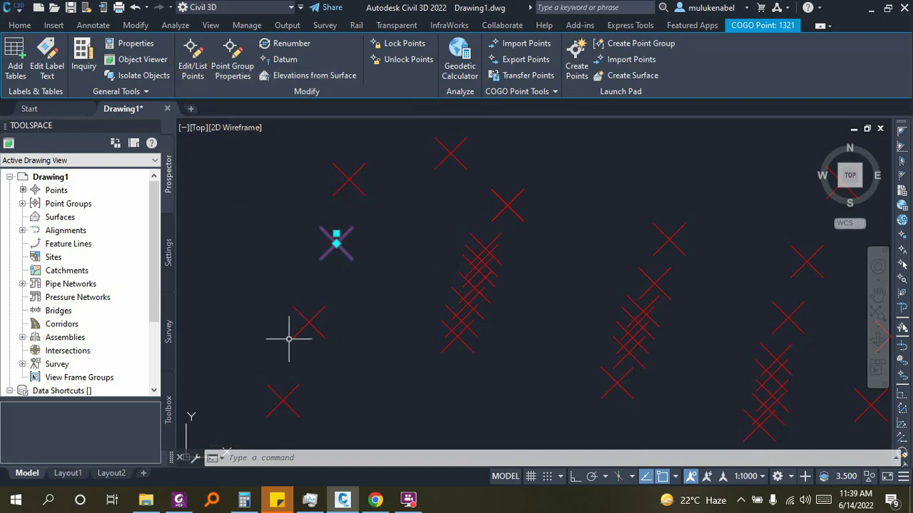
left_click(194, 44)
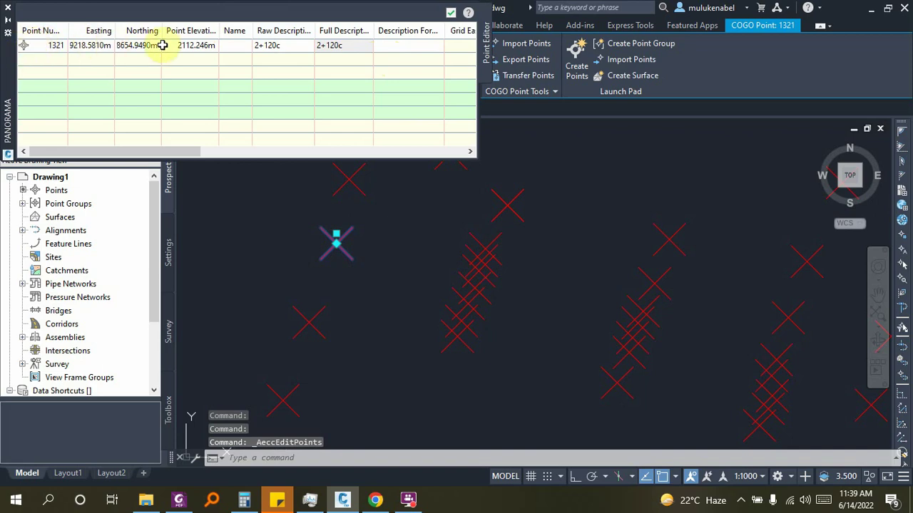
Step: Close the point editor, clear the point selection and view the full extent of the surveyed route
left_click(8, 9)
key("Escape")
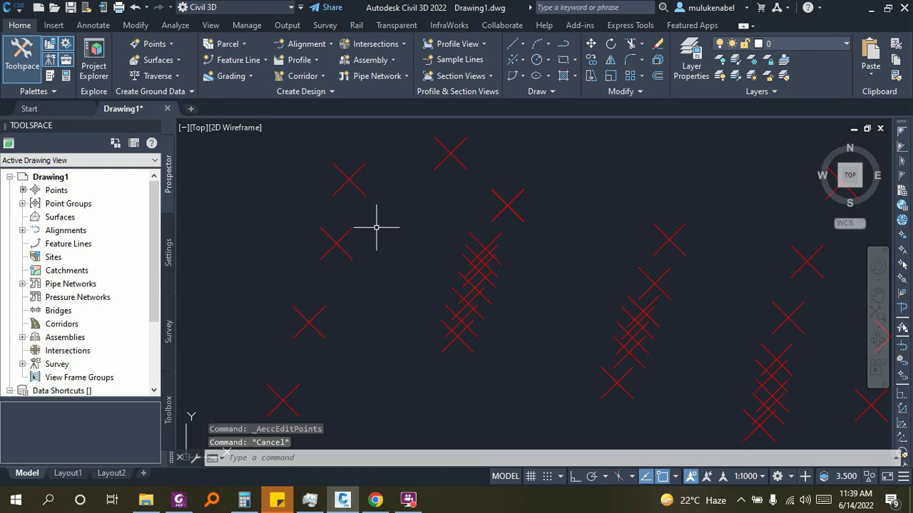
scroll(356, 245, "down", 3)
scroll(355, 245, "down", 3)
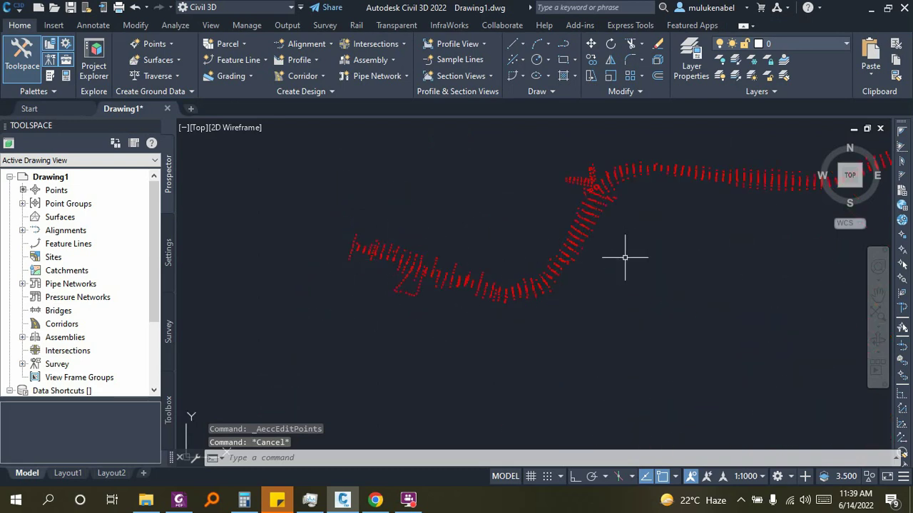
middle_click_drag(624, 257, 377, 342)
scroll(494, 281, "down", 2)
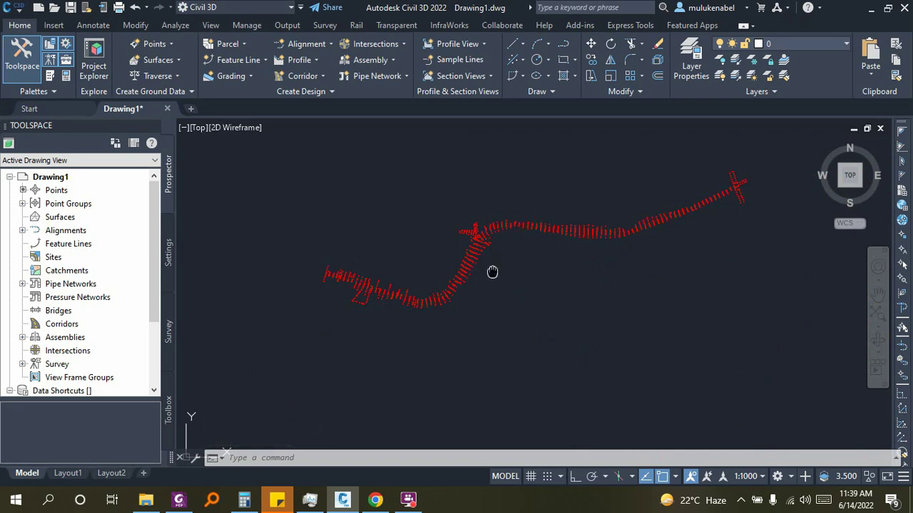
mouse_move(492, 272)
middle_mouse_down()
mouse_move(473, 309)
mouse_move(473, 295)
middle_mouse_up()
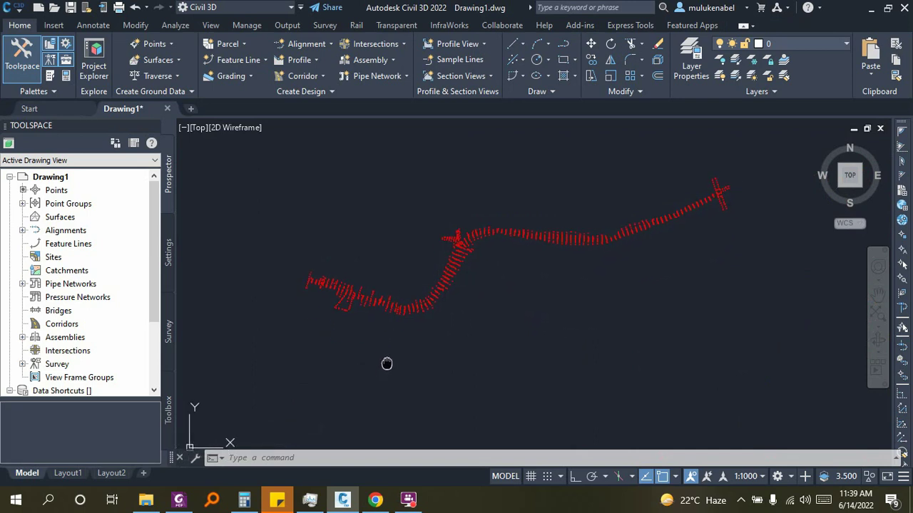
middle_click_drag(386, 363, 389, 353)
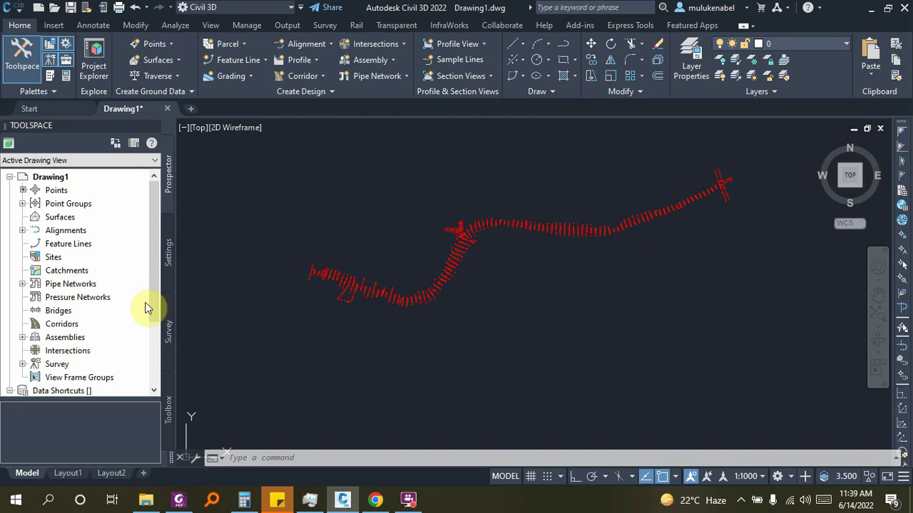
Step: Create a TIN surface named EG on layer C-TOPO, keeping the Contours 2m and 10m (Background) style
left_click(56, 218)
right_click(55, 217)
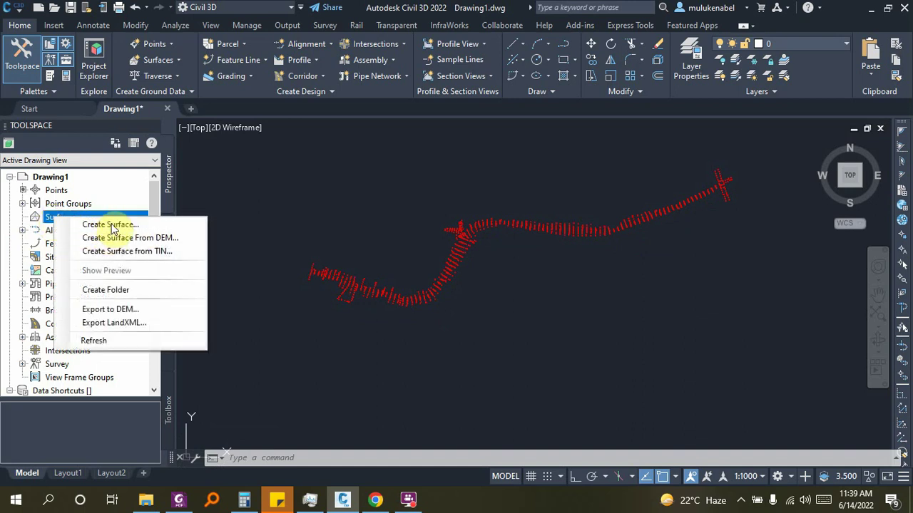
left_click(177, 65)
left_click(178, 64)
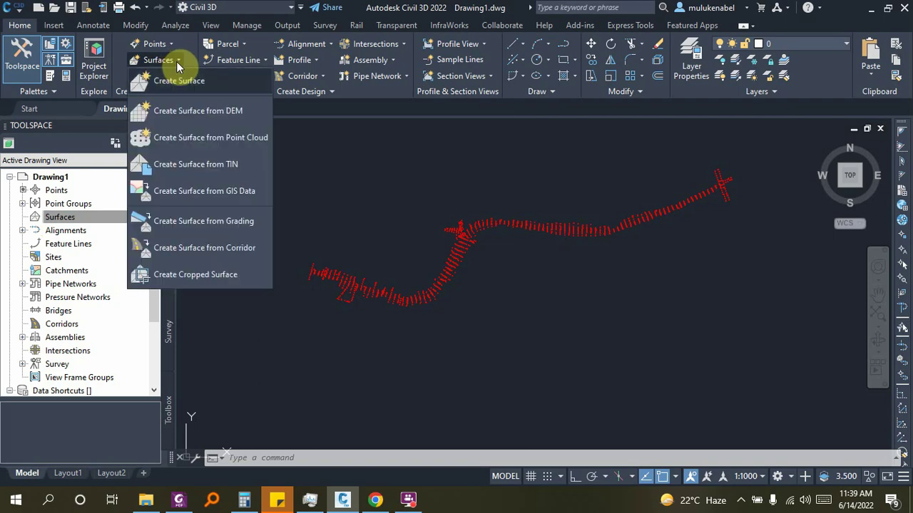
left_click(186, 82)
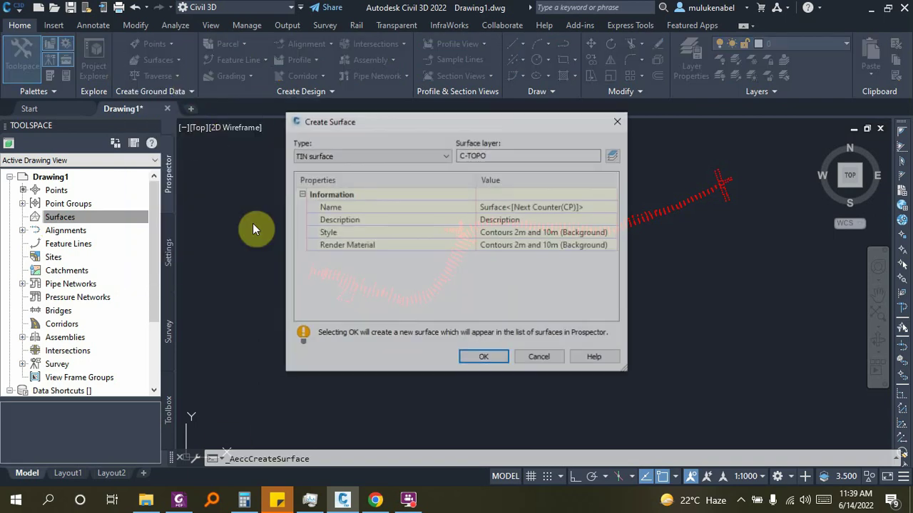
left_click(548, 207)
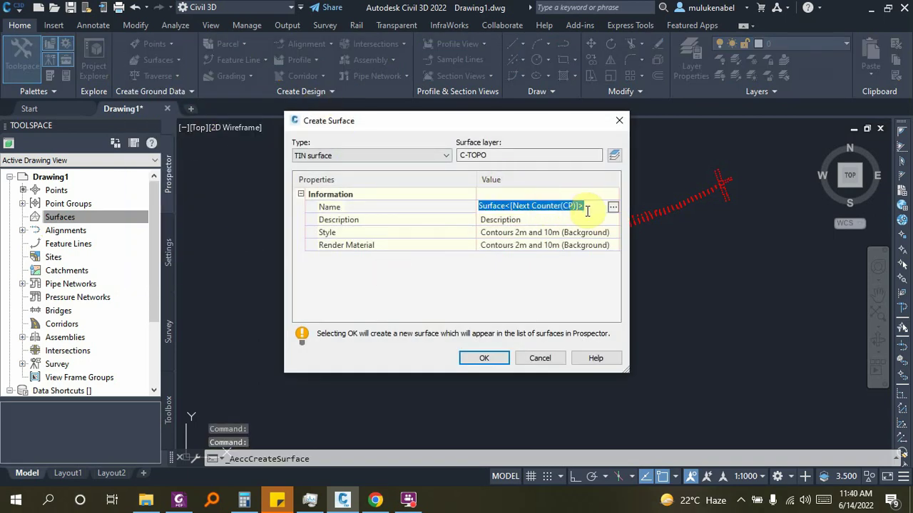
type("E")
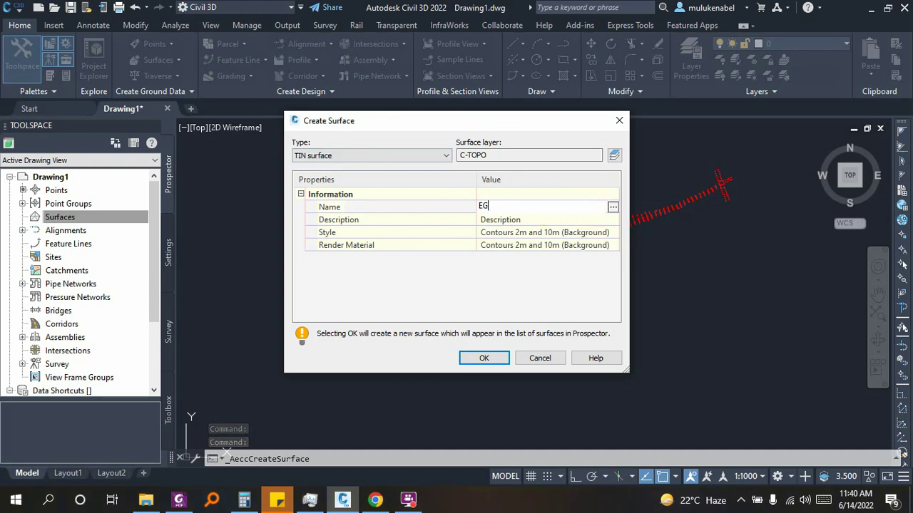
type("G")
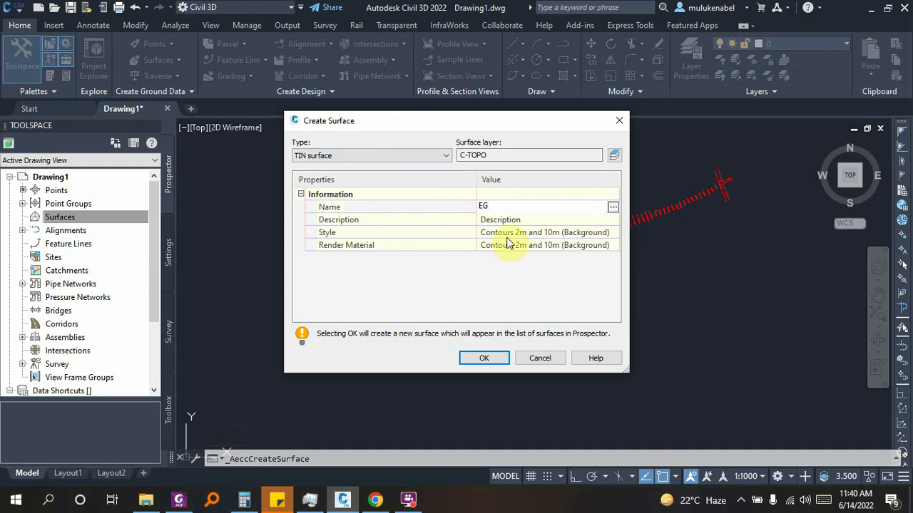
key("Return")
left_click(534, 219)
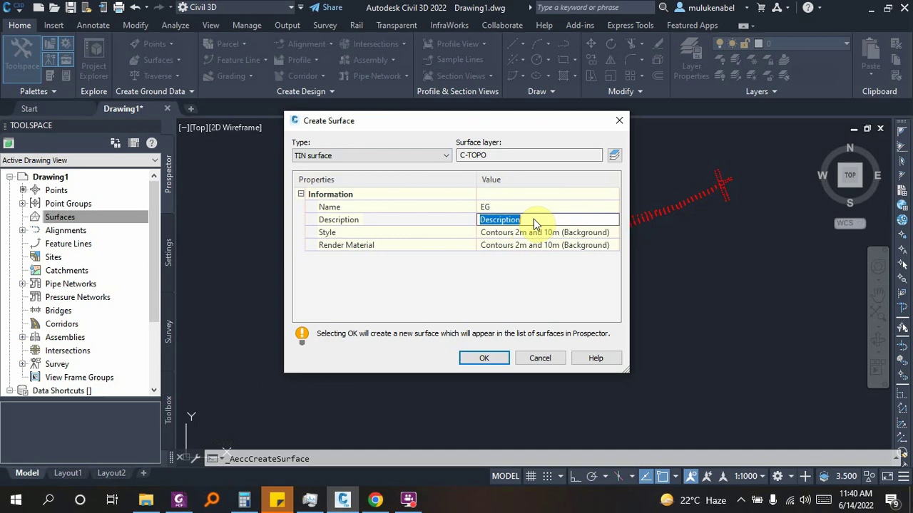
left_click(473, 359)
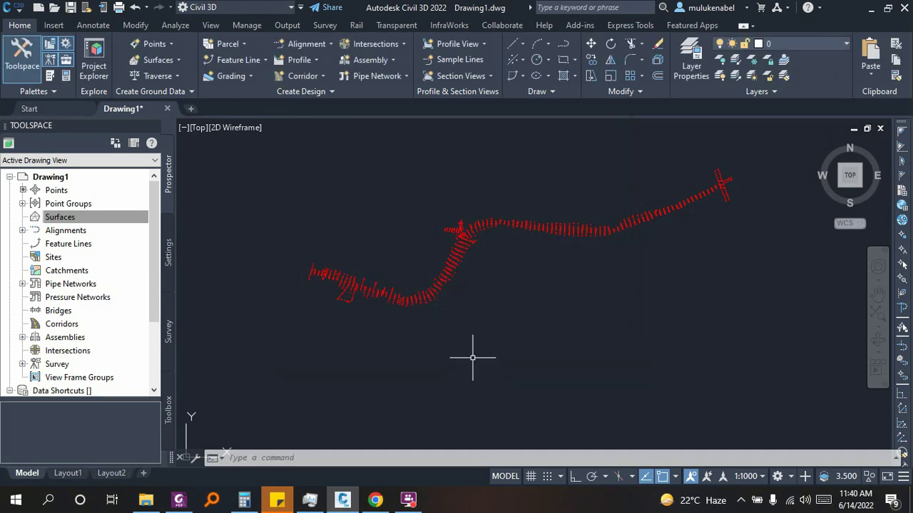
Step: Add the _All Points point group to the EG surface's definition
left_click(64, 216)
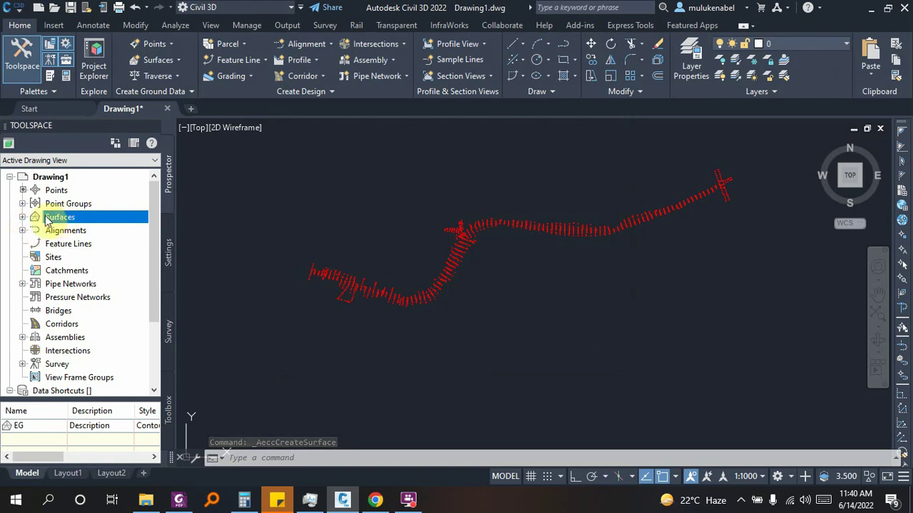
left_click(22, 217)
left_click(35, 230)
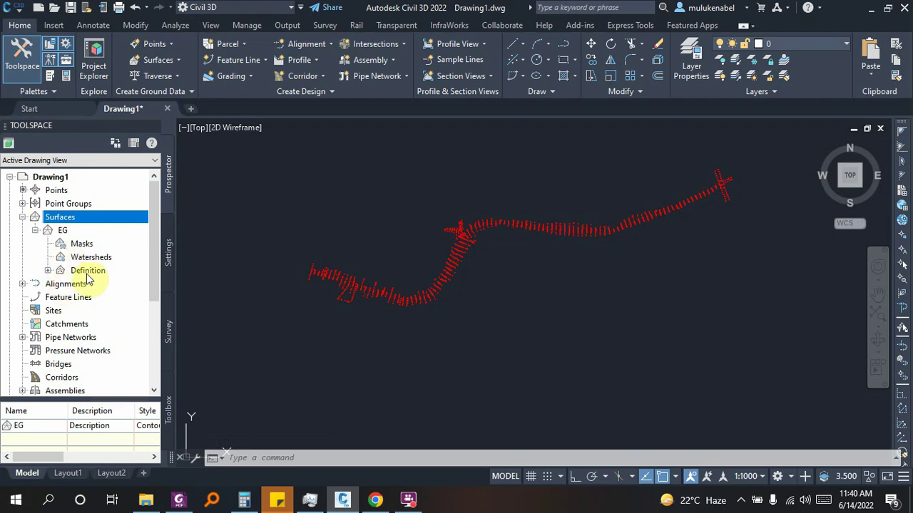
left_click(47, 270)
scroll(36, 246, "down", 2)
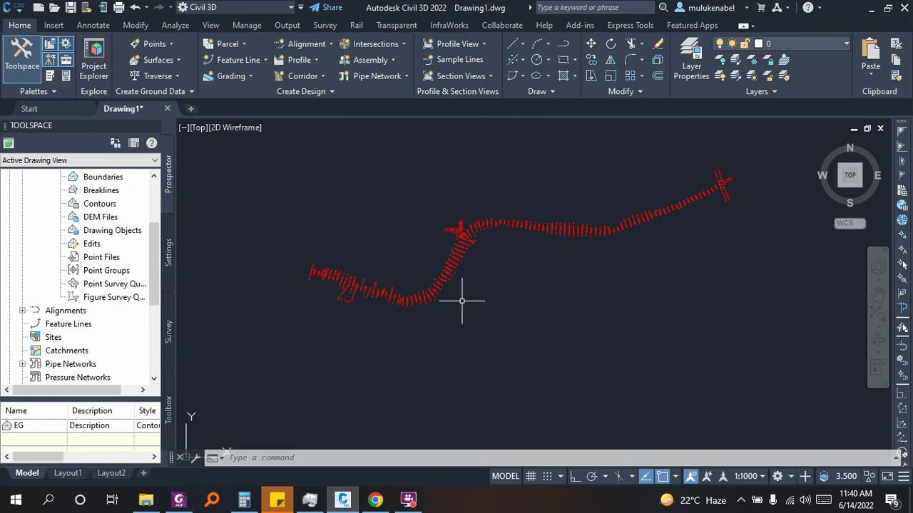
middle_click_drag(464, 302, 472, 321)
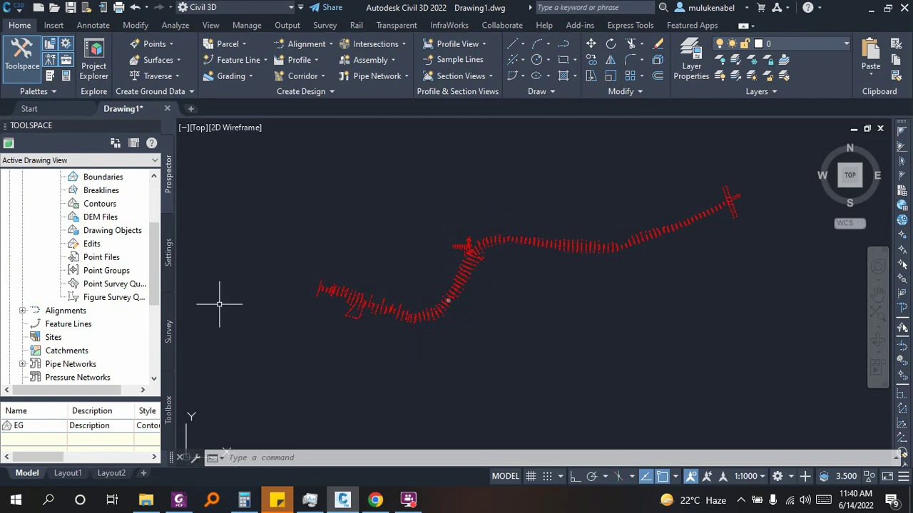
right_click(112, 274)
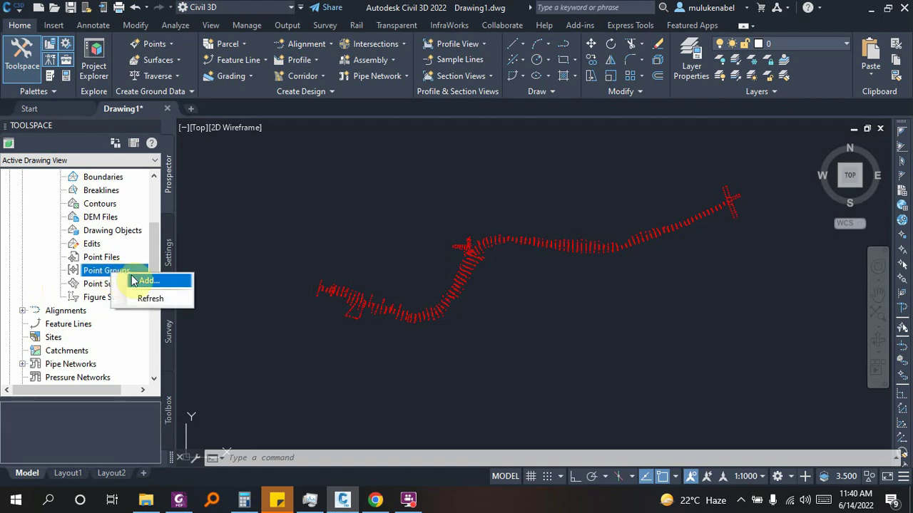
left_click(136, 281)
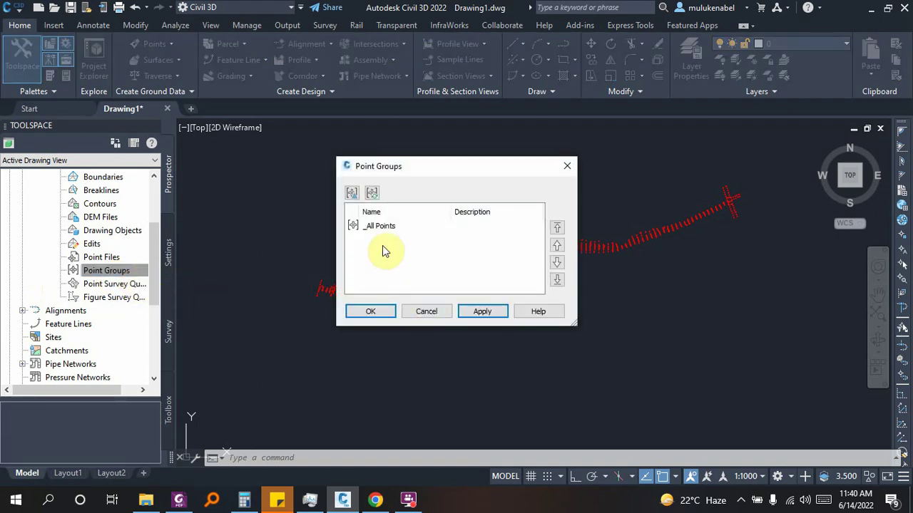
left_click(371, 230)
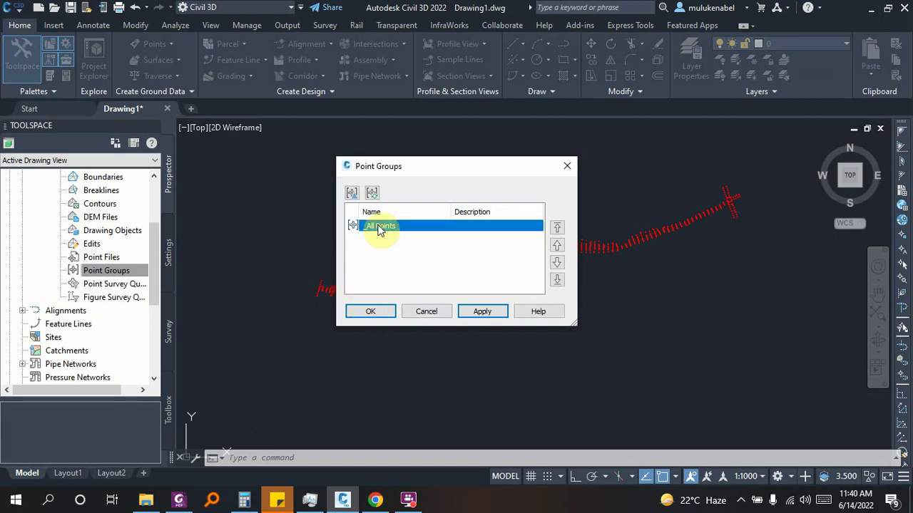
left_click(371, 312)
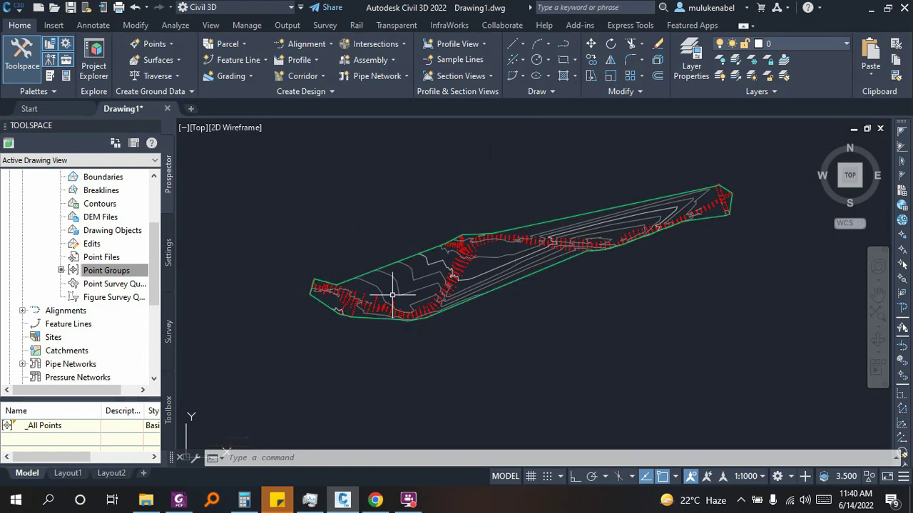
Step: Examine the EG surface's contours and outer border against the survey points along the whole route
middle_click_drag(370, 306, 383, 305)
scroll(363, 326, "up", 5)
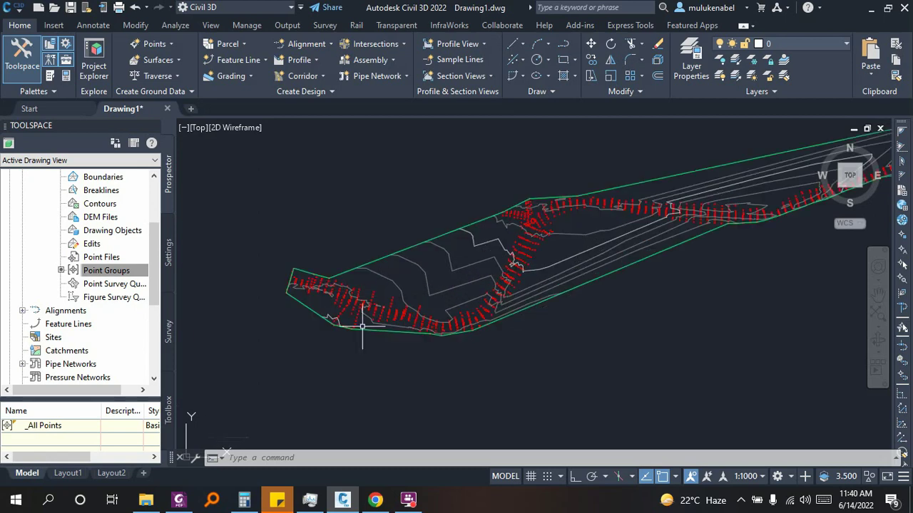
scroll(455, 275, "up", 3)
scroll(454, 275, "down", 4)
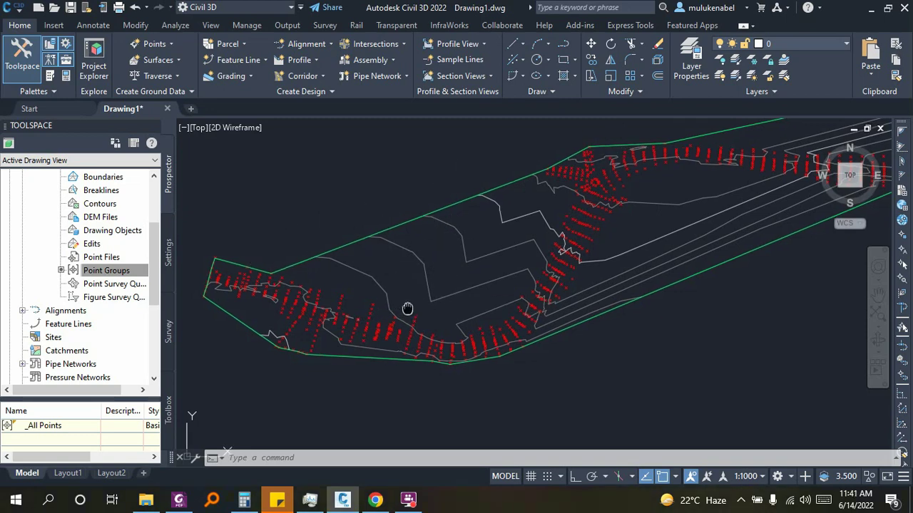
middle_click_drag(452, 248, 457, 241)
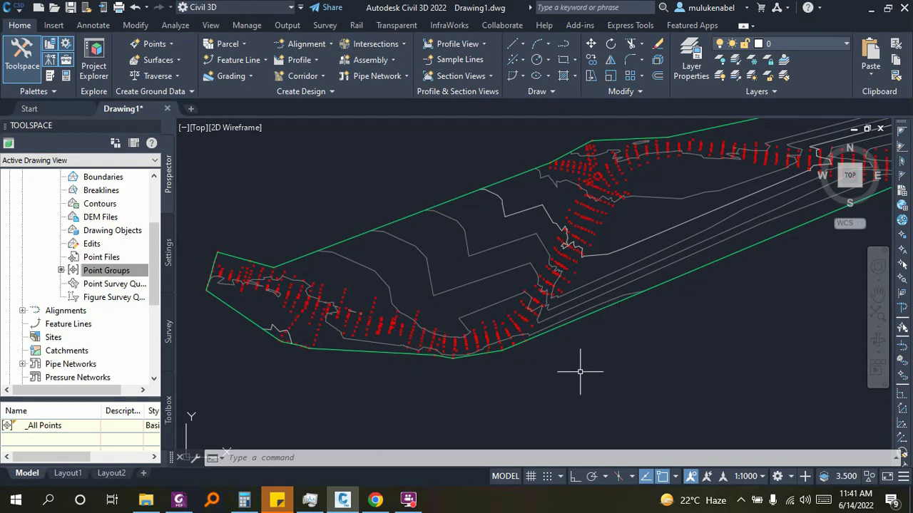
middle_click_drag(508, 303, 436, 330)
middle_click_drag(629, 326, 540, 402)
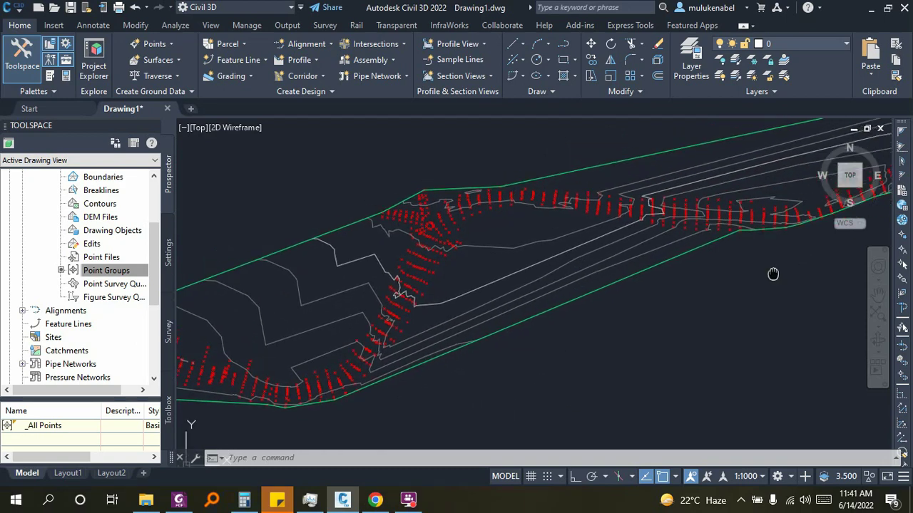
middle_click_drag(774, 273, 648, 305)
scroll(671, 290, "down", 5)
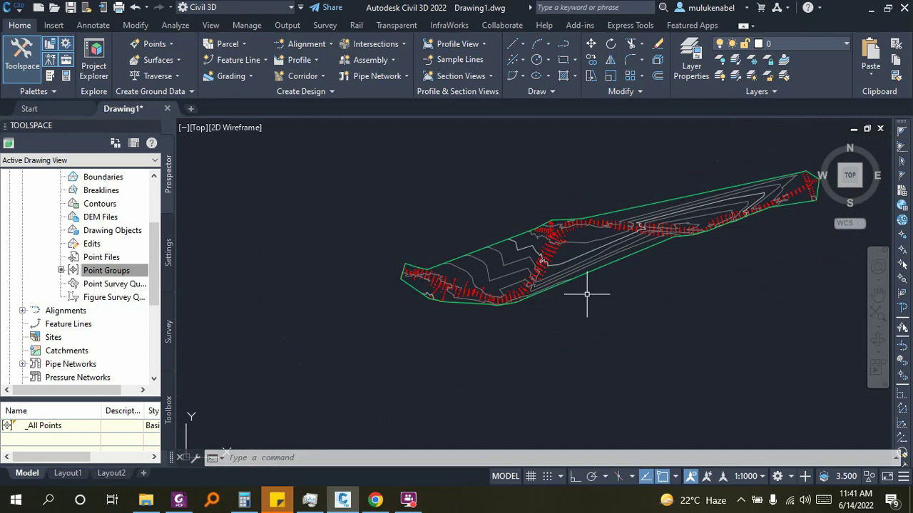
scroll(534, 241, "up", 3)
middle_click_drag(534, 240, 466, 356)
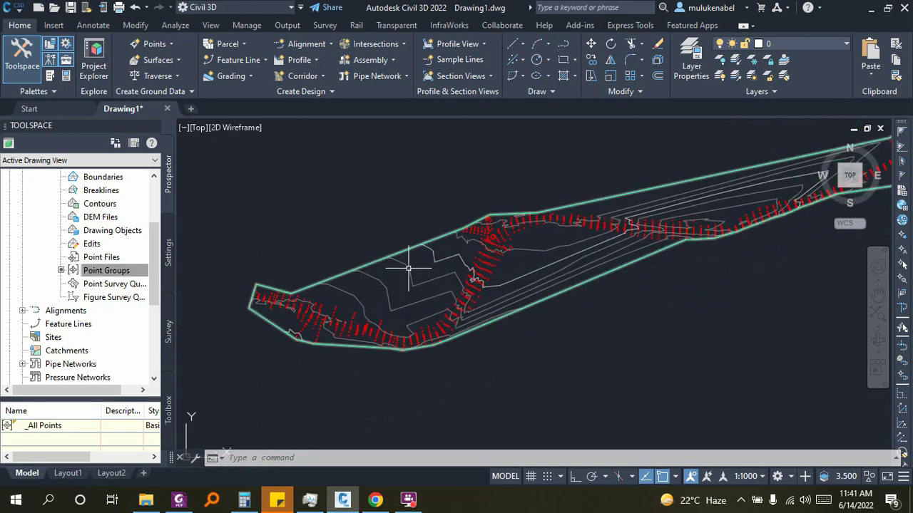
Step: Examine the build options in the EG surface's definition, including the maximum angle and maximum triangle length settings
left_click(420, 337)
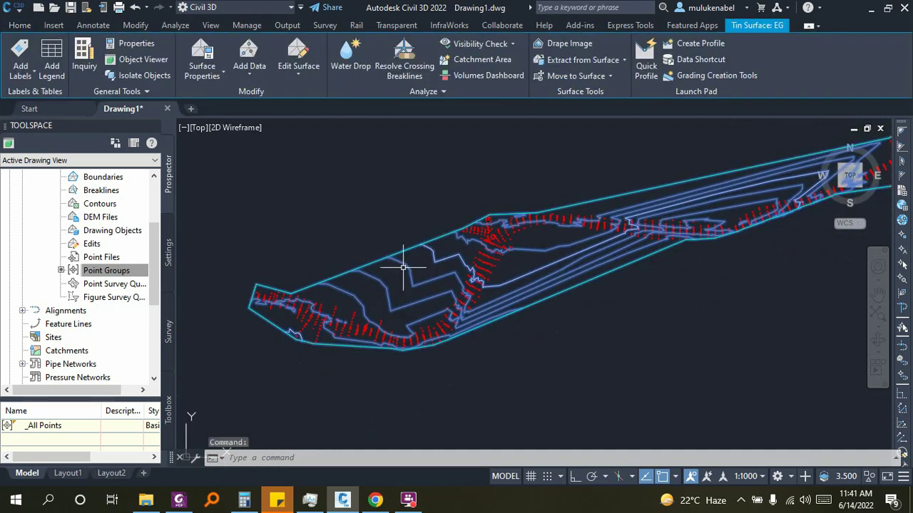
left_click(206, 58)
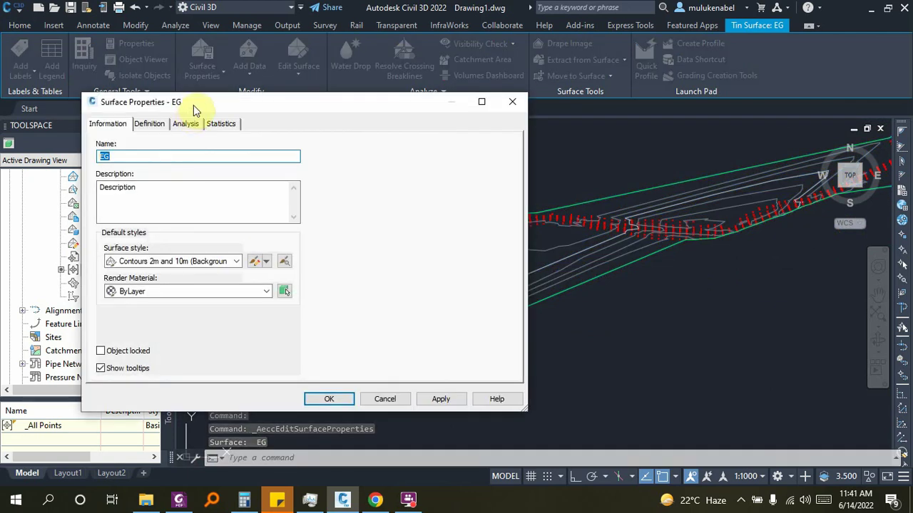
left_click_drag(195, 104, 325, 64)
left_click(282, 80)
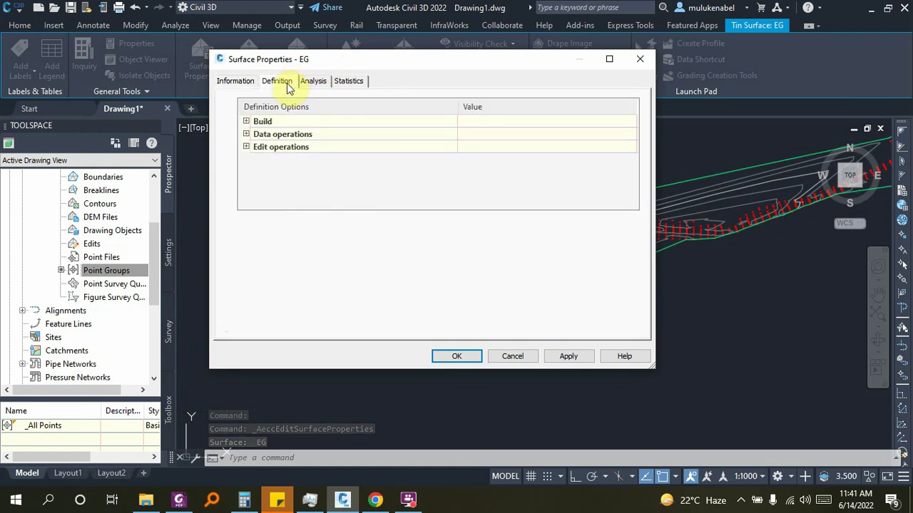
left_click(246, 122)
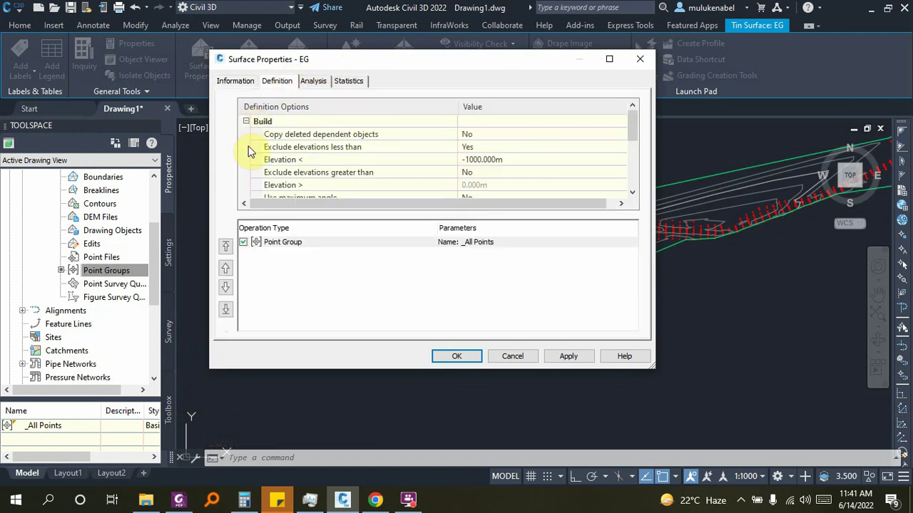
scroll(250, 151, "down", 1)
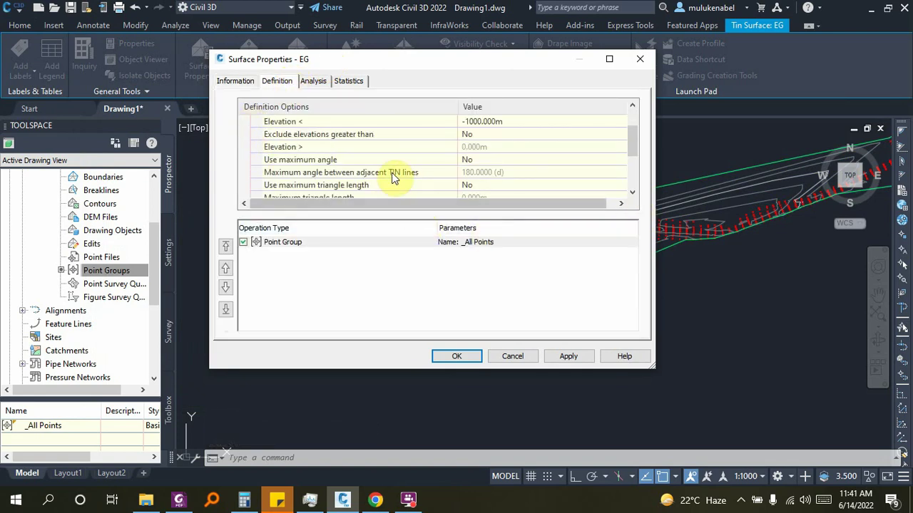
scroll(278, 175, "up", 1)
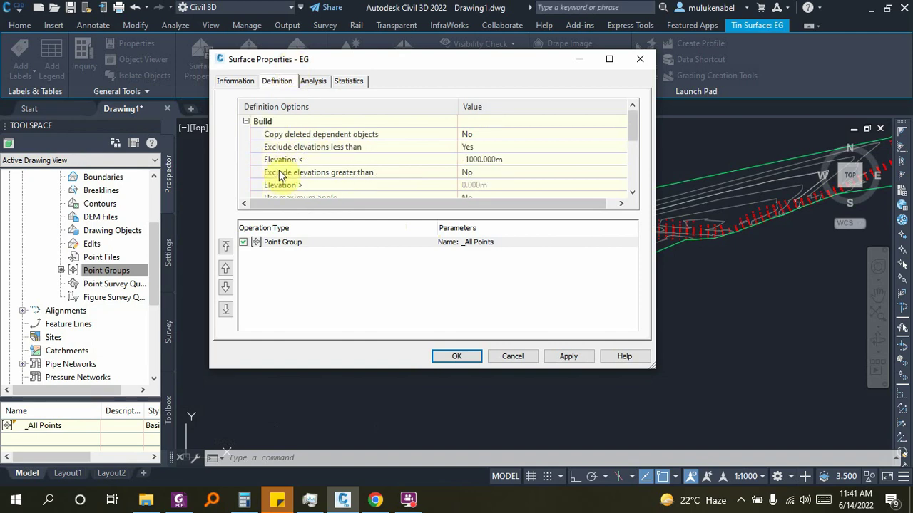
scroll(284, 166, "down", 1)
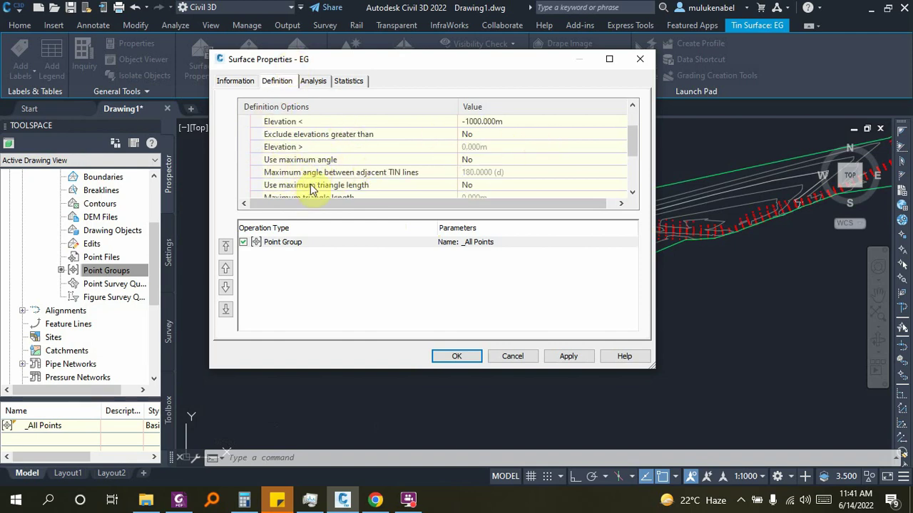
left_click(296, 186)
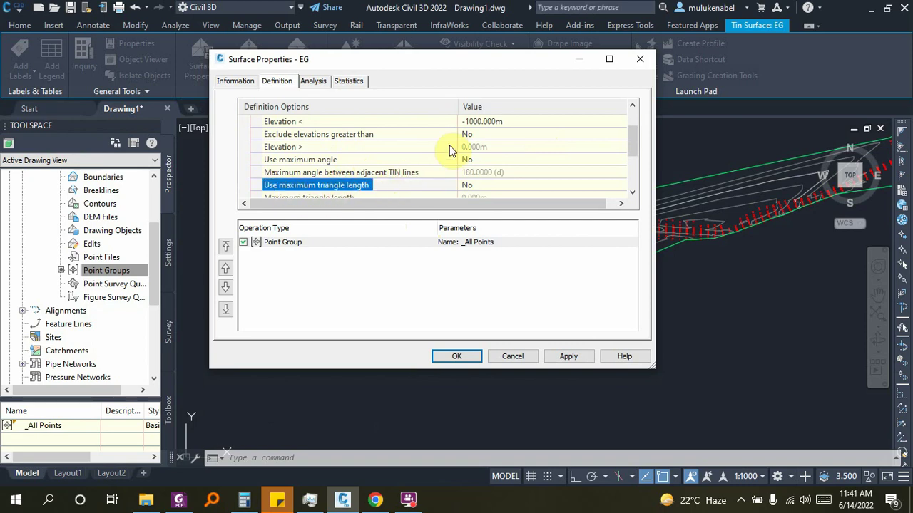
left_click_drag(502, 56, 190, 64)
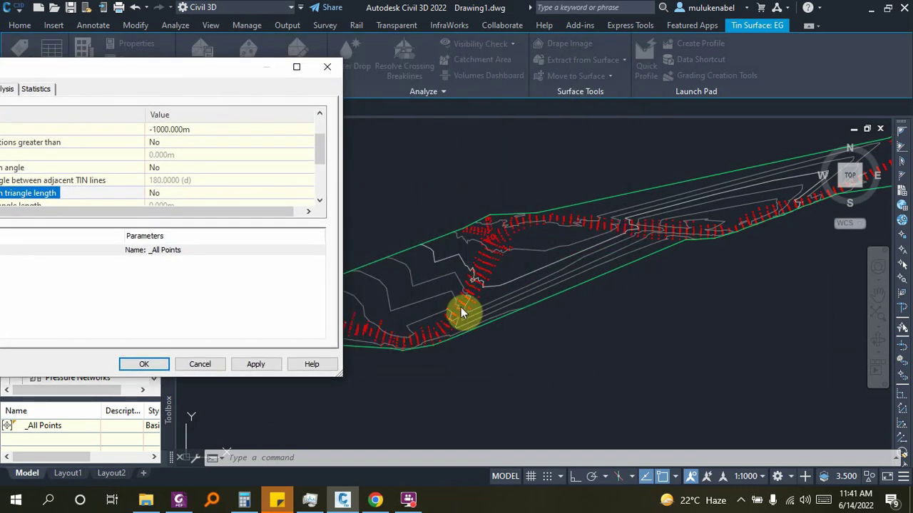
left_click(327, 66)
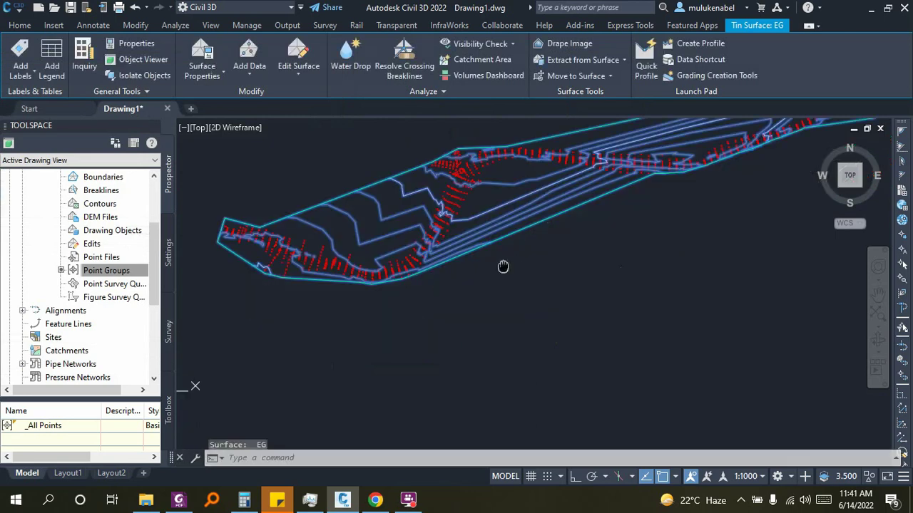
Step: Change the EG surface's style to Contours and Triangles and clear the surface selection
left_click(187, 67)
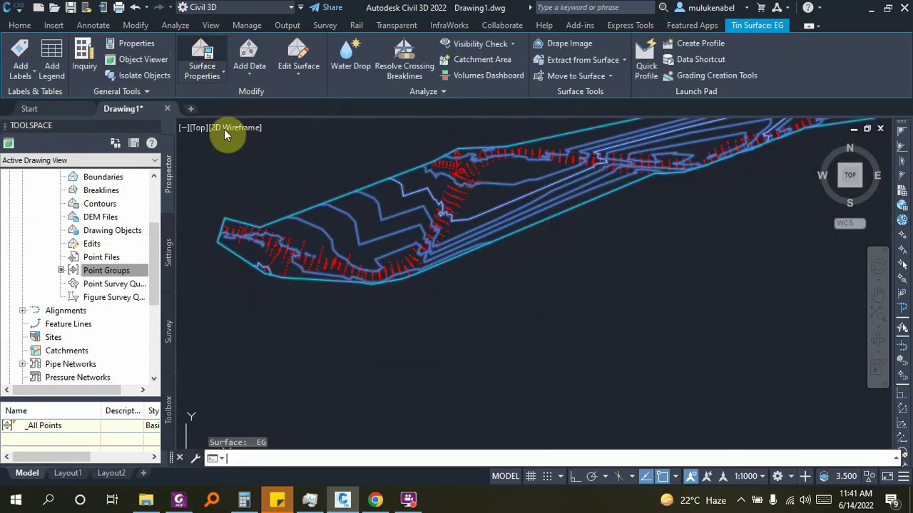
left_click_drag(135, 70, 424, 61)
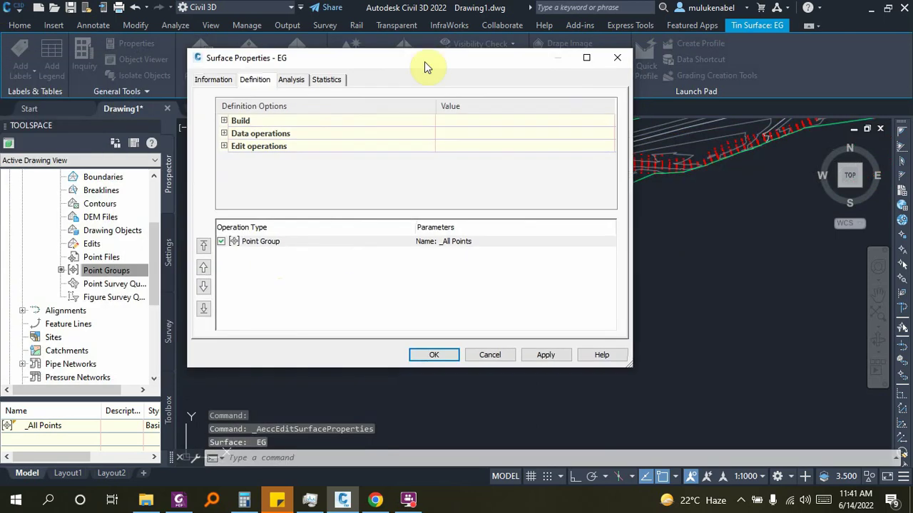
left_click(212, 80)
left_click(342, 217)
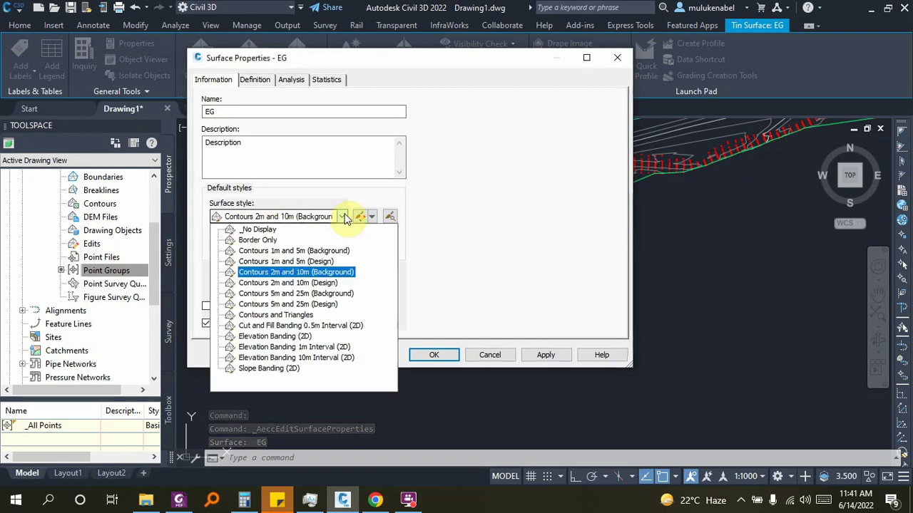
left_click(276, 314)
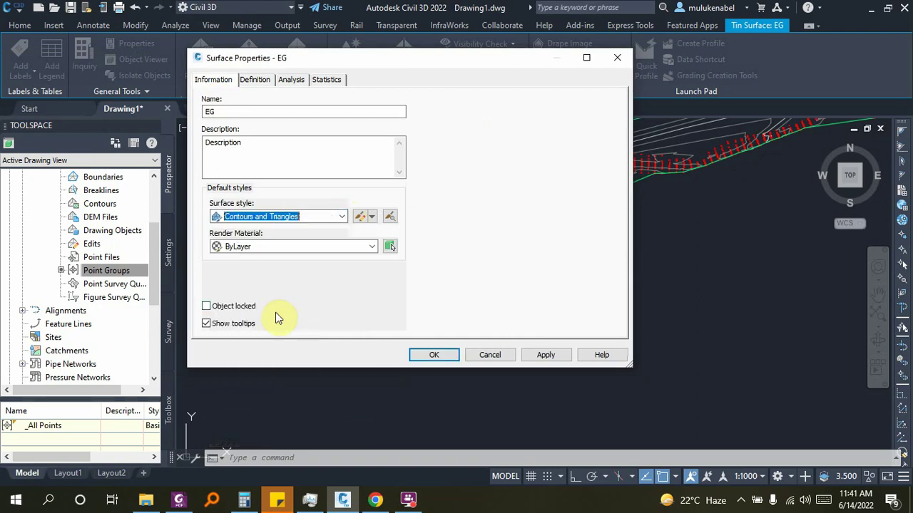
left_click(427, 355)
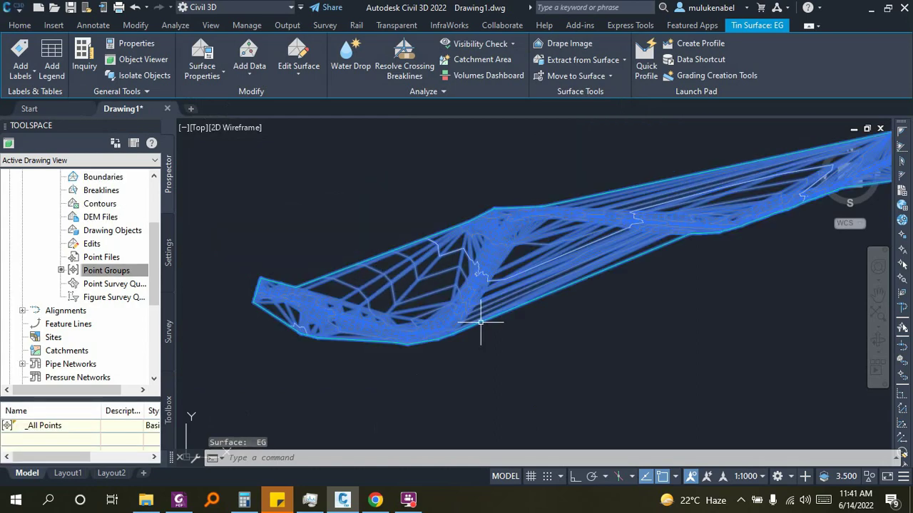
key("Escape")
Step: Reopen the EG surface's properties and expand the build options of its definition
scroll(369, 337, "up", 3)
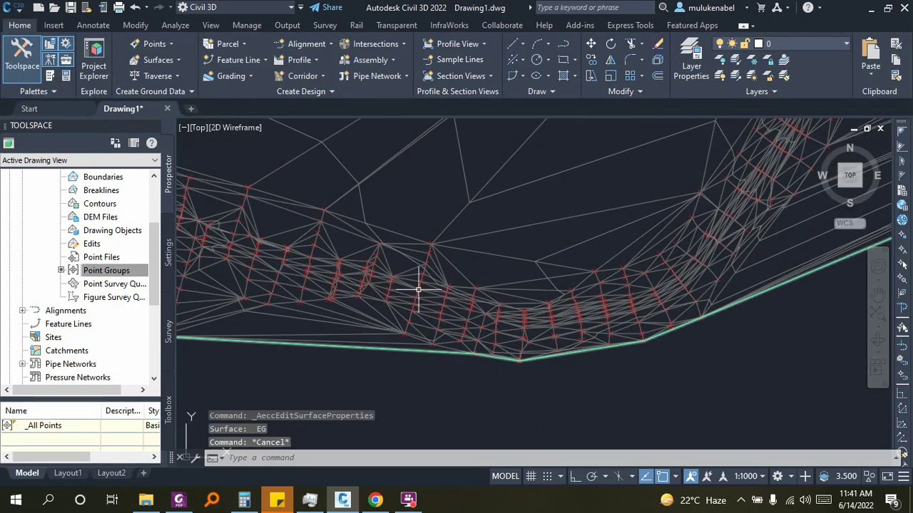
scroll(419, 290, "up", 5)
scroll(399, 278, "down", 8)
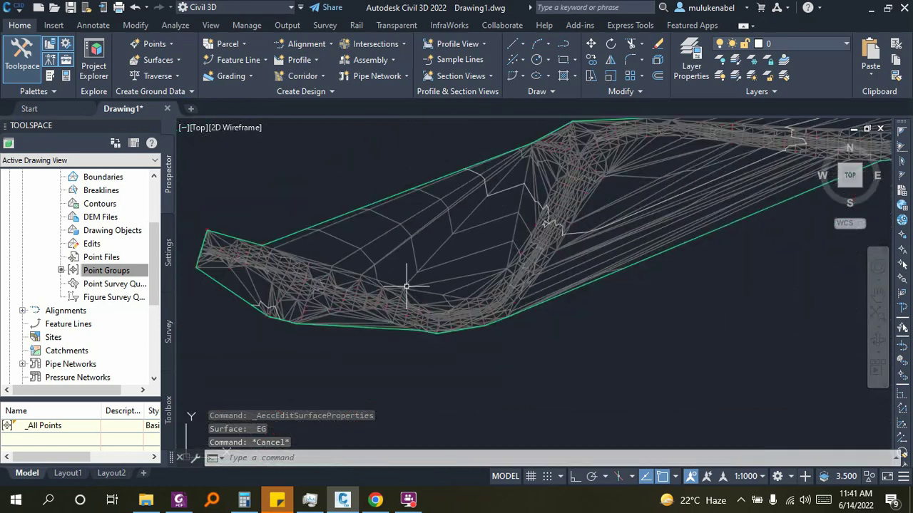
scroll(444, 321, "up", 3)
scroll(459, 286, "down", 2)
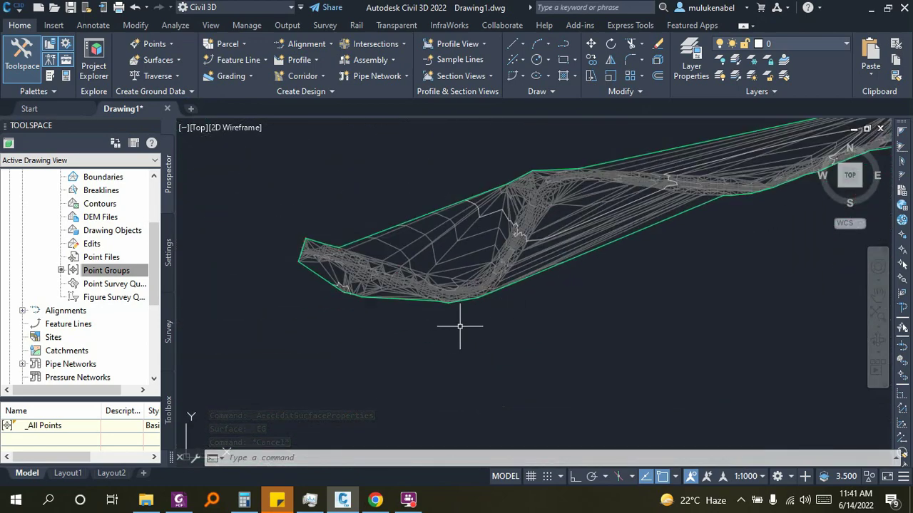
left_click(381, 256)
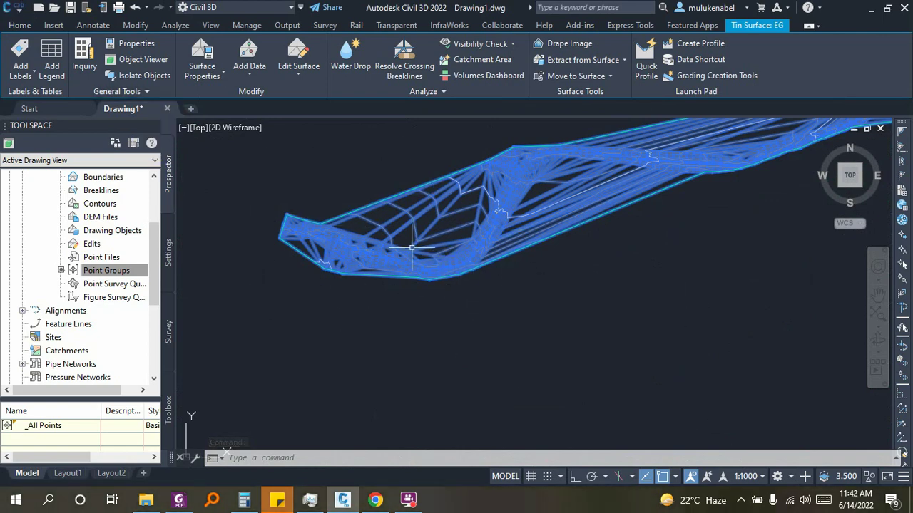
middle_click_drag(410, 274, 354, 329)
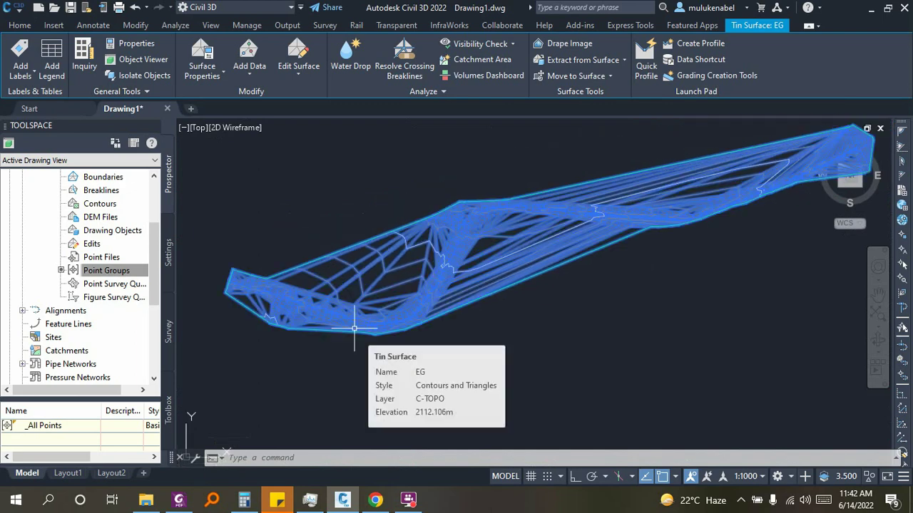
left_click(192, 57)
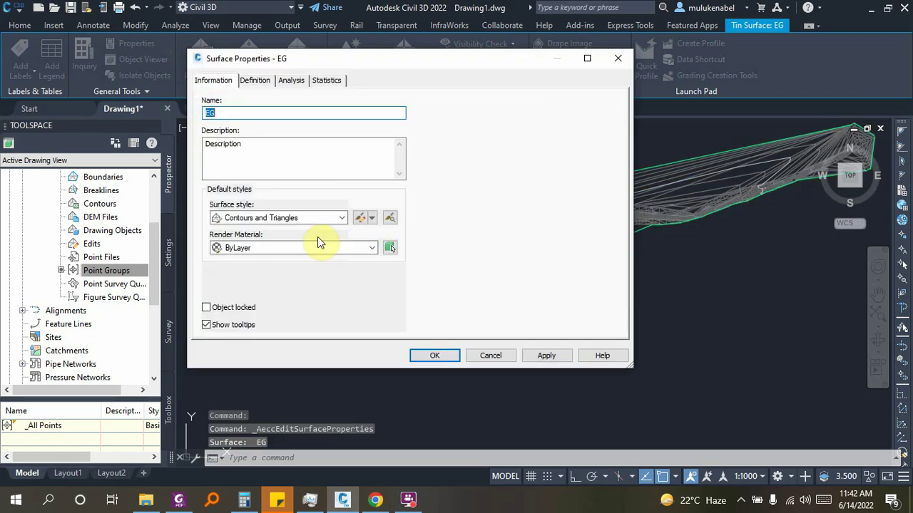
left_click_drag(242, 61, 298, 147)
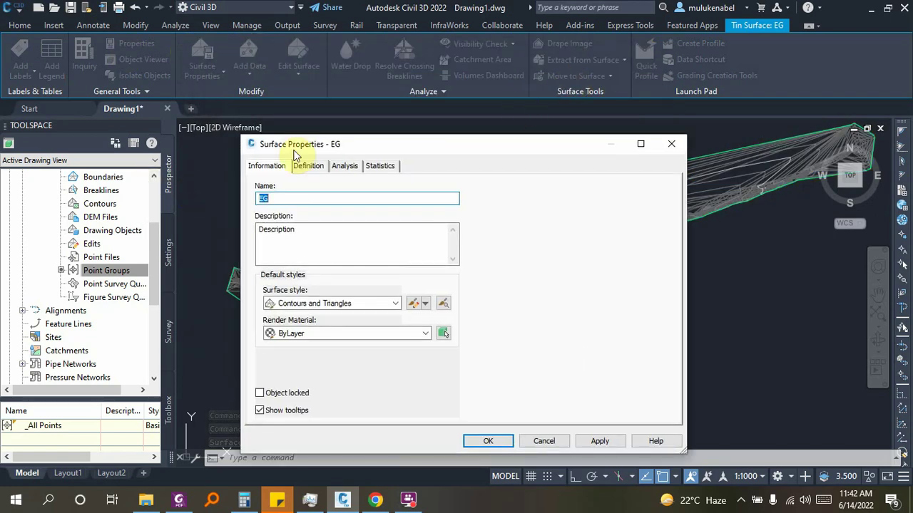
left_click_drag(364, 146, 3, 7)
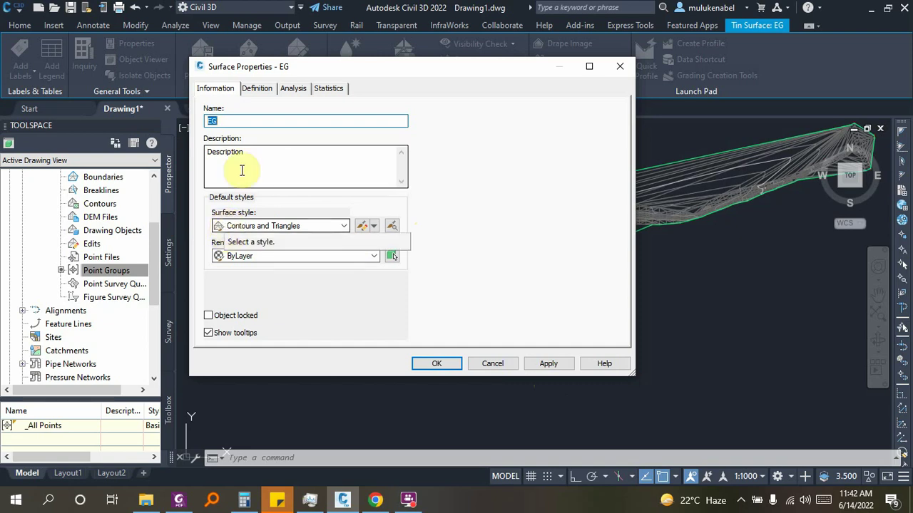
left_click(254, 87)
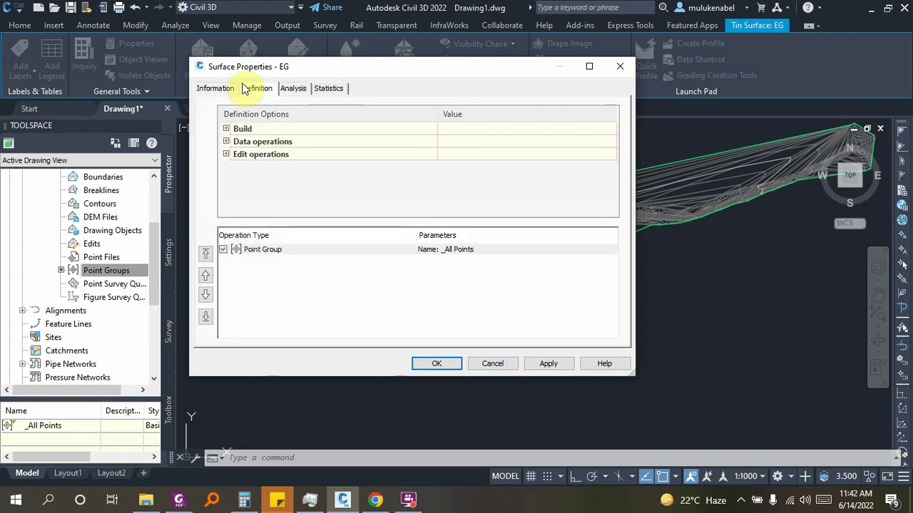
left_click(230, 129)
scroll(299, 189, "down", 1)
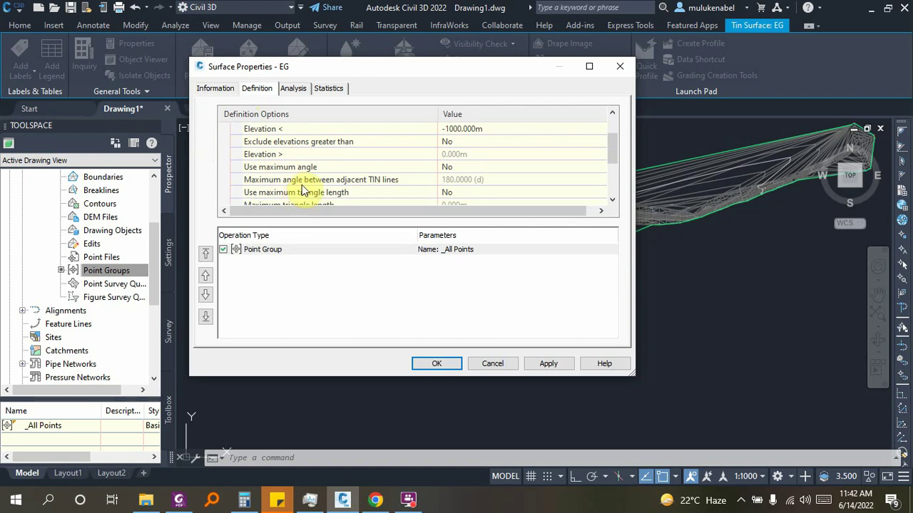
Step: Try the Use maximum angle build option by setting it to Yes, and return it to No
left_click(269, 169)
left_click(447, 172)
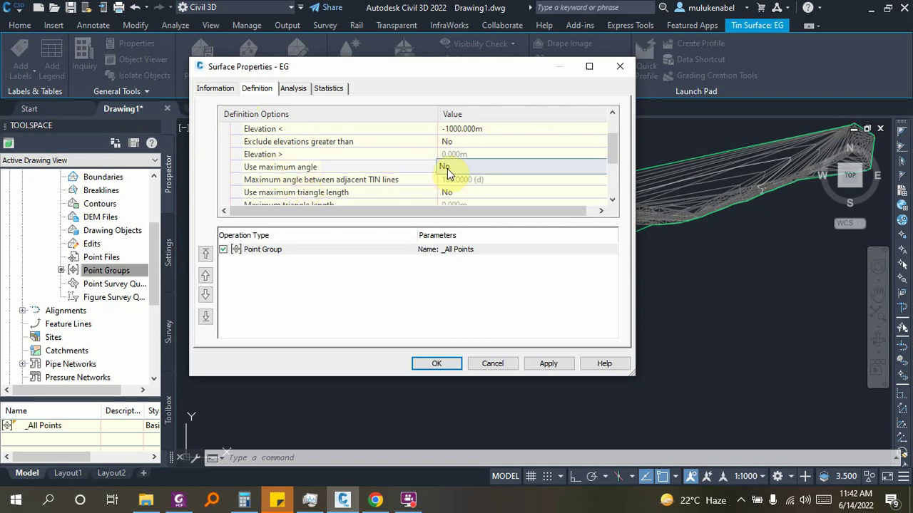
left_click(455, 171)
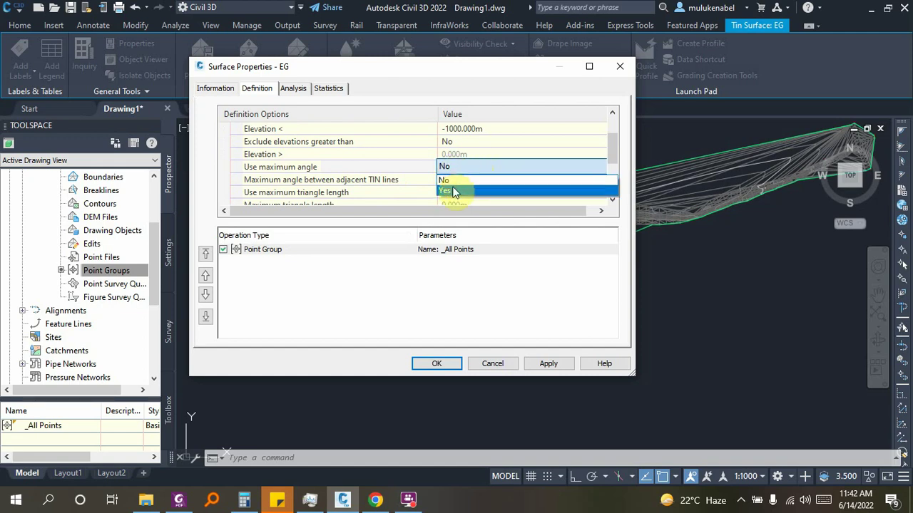
left_click(454, 188)
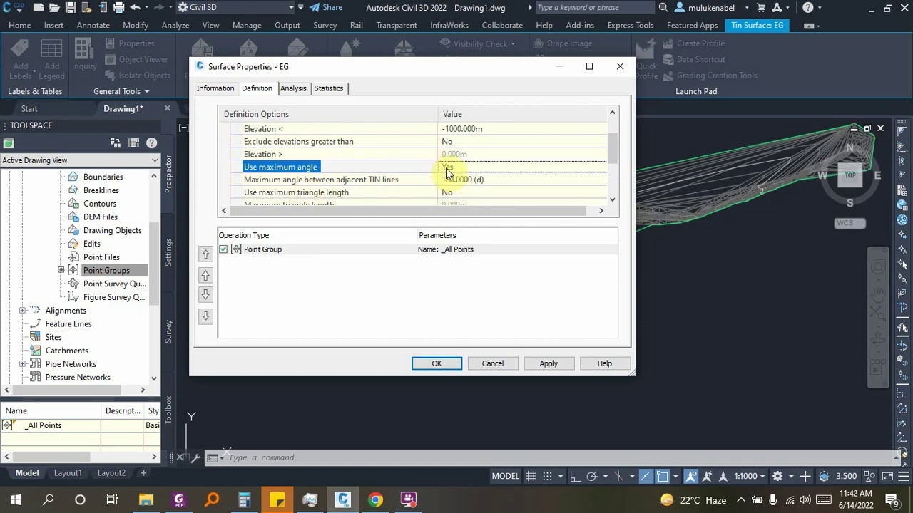
scroll(467, 177, "down", 2)
scroll(464, 177, "up", 1)
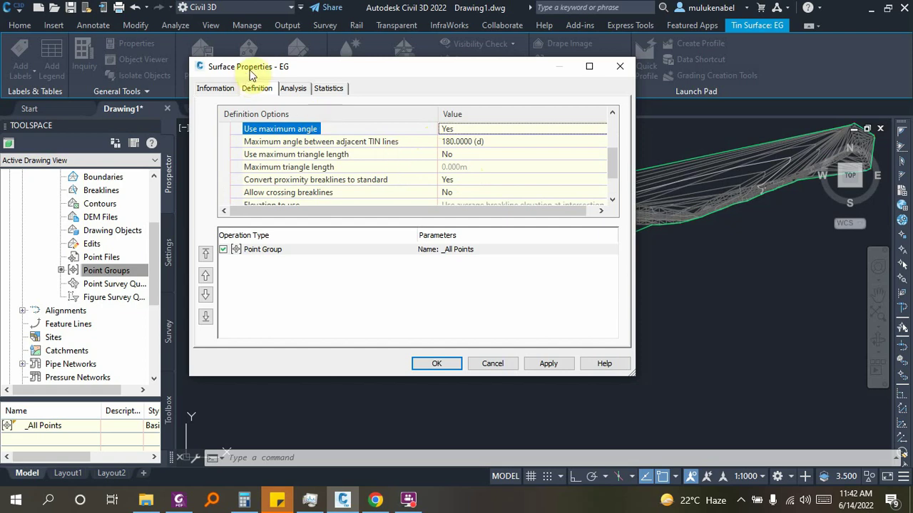
left_click_drag(251, 74, 290, 91)
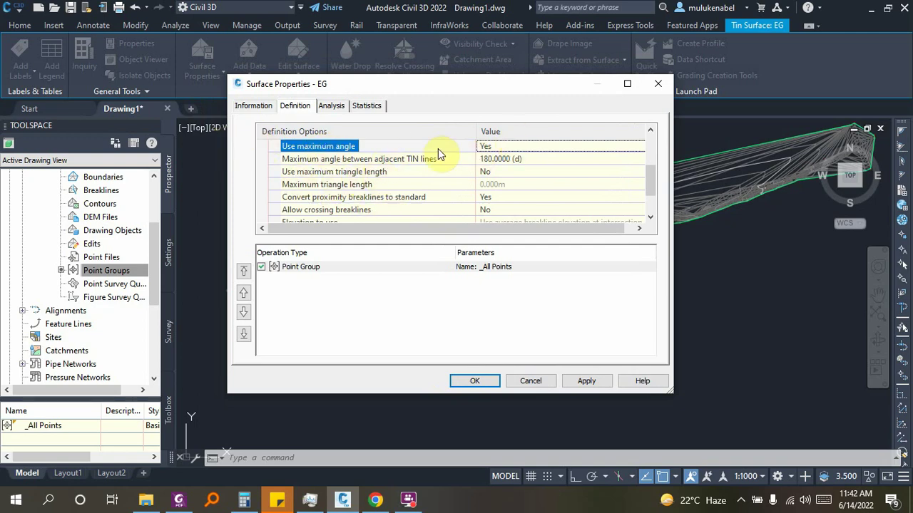
left_click(532, 148)
left_click(531, 148)
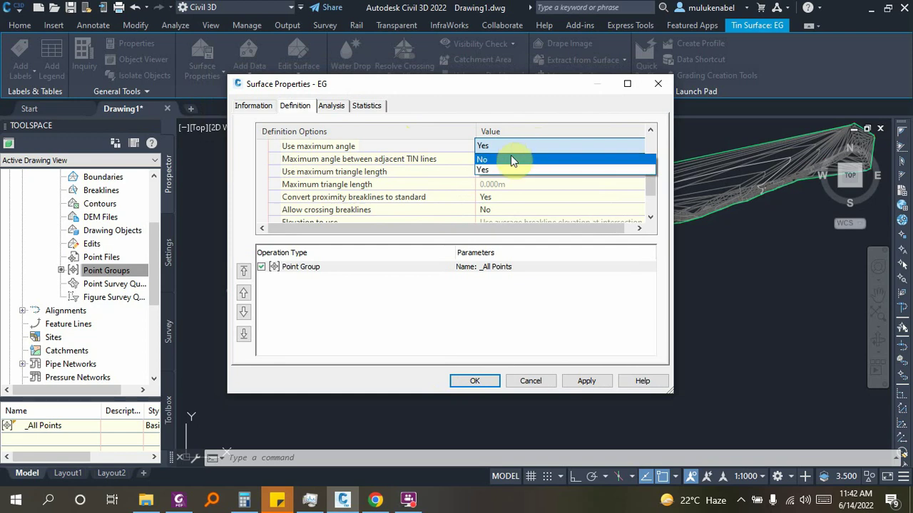
left_click(510, 158)
Step: Set the Use maximum triangle length build option of the EG surface to Yes
left_click(349, 173)
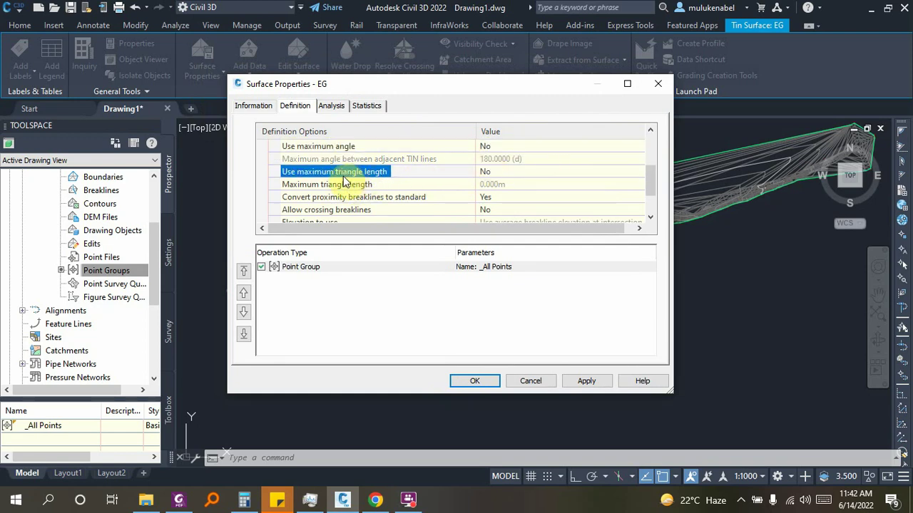
left_click(516, 175)
left_click(511, 174)
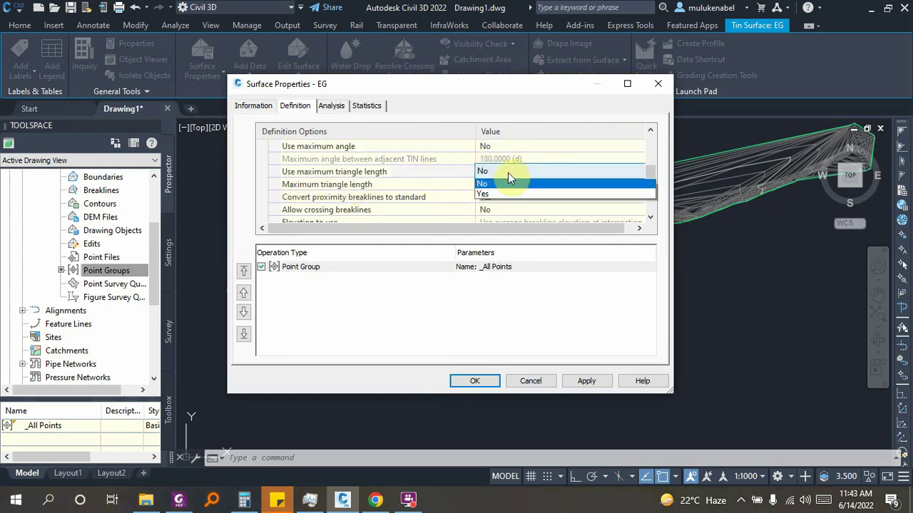
left_click(493, 185)
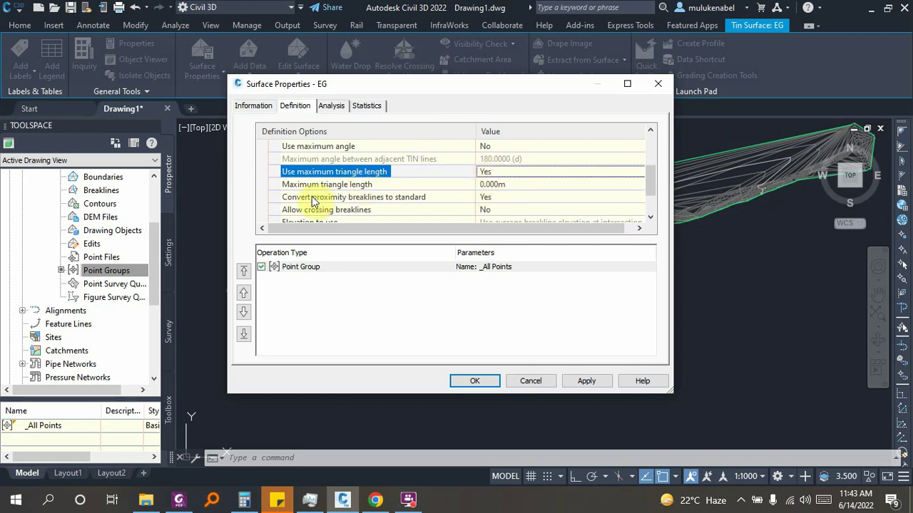
Step: Set the EG surface's maximum triangle length to 100 m and rebuild the surface
left_click(514, 184)
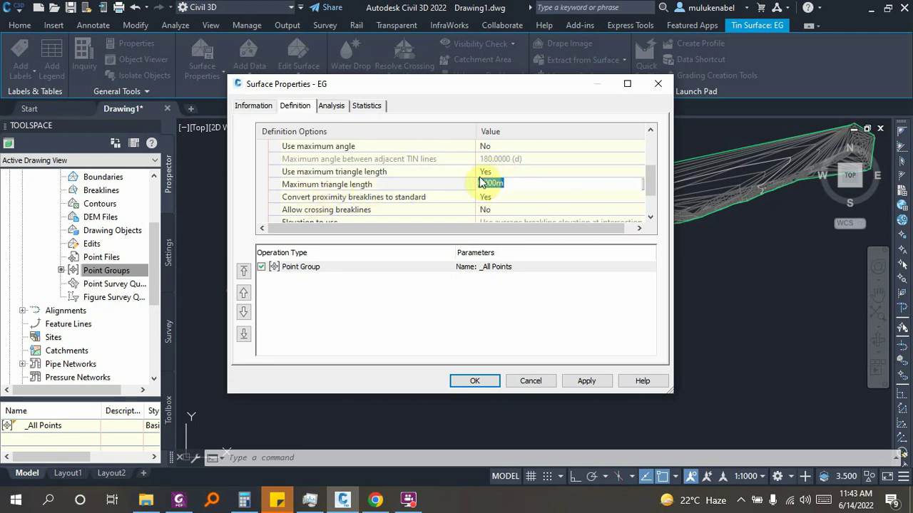
type("1")
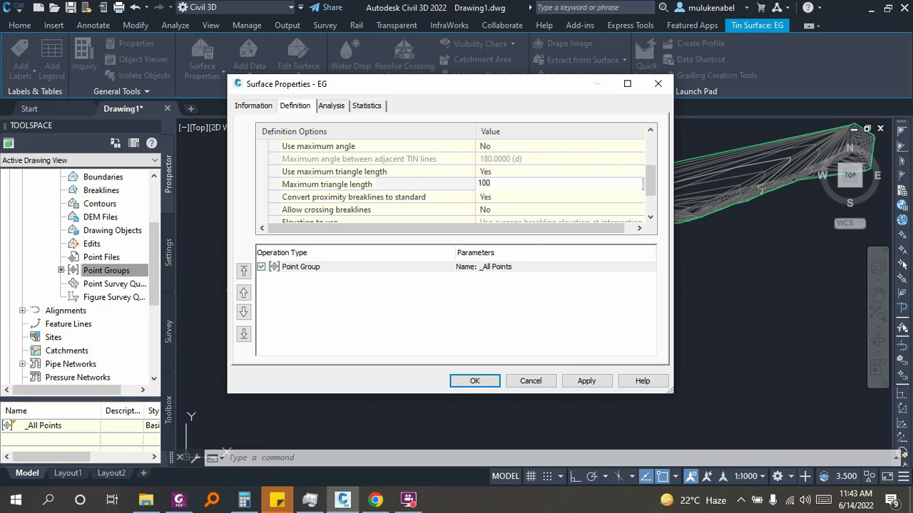
key("Return")
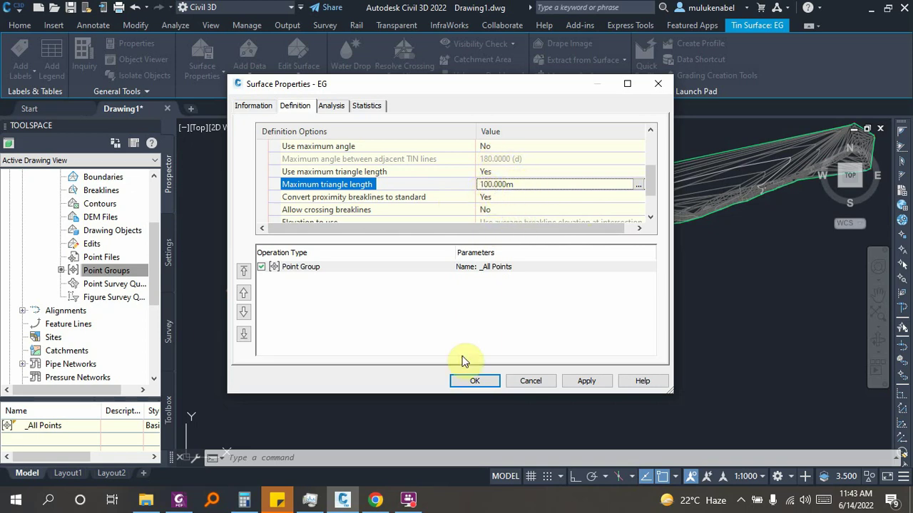
left_click(474, 382)
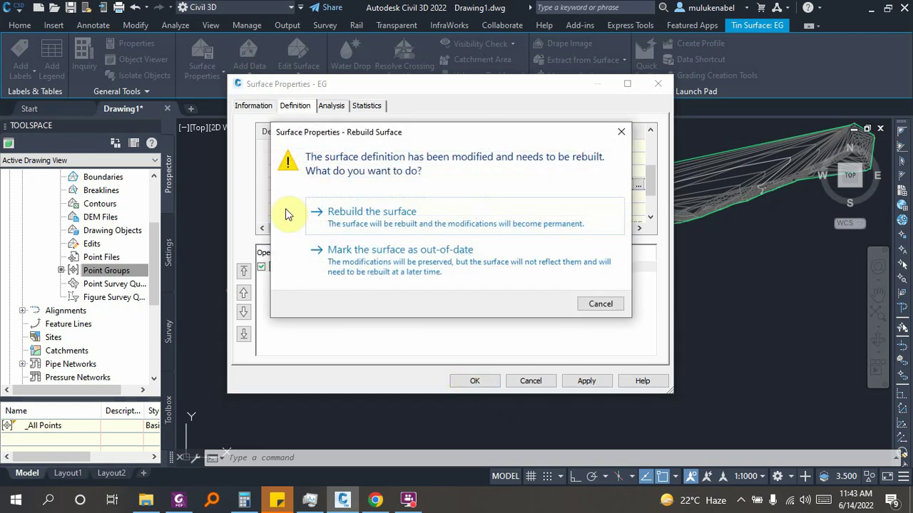
left_click(383, 214)
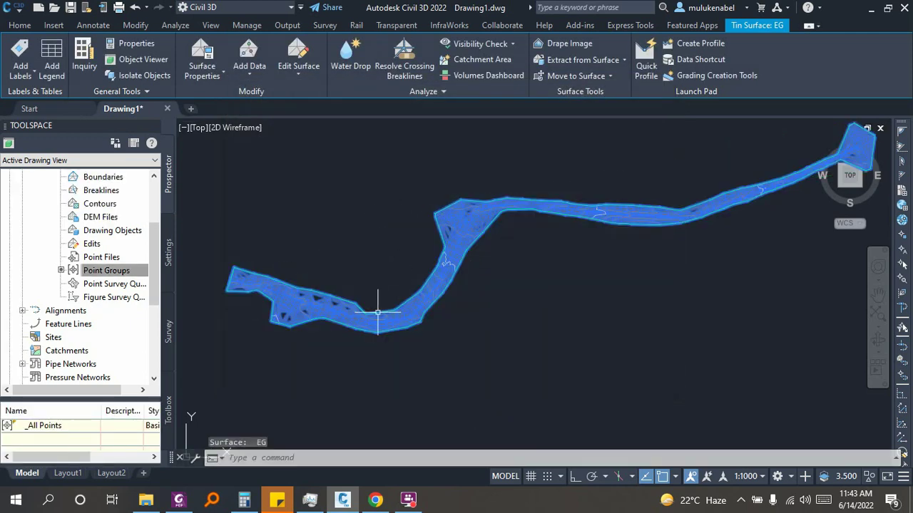
Step: Reopen the EG surface's build options, set the maximum triangle length to 250 m, rebuild the surface and clear the selection
scroll(378, 312, "up", 4)
scroll(378, 318, "down", 6)
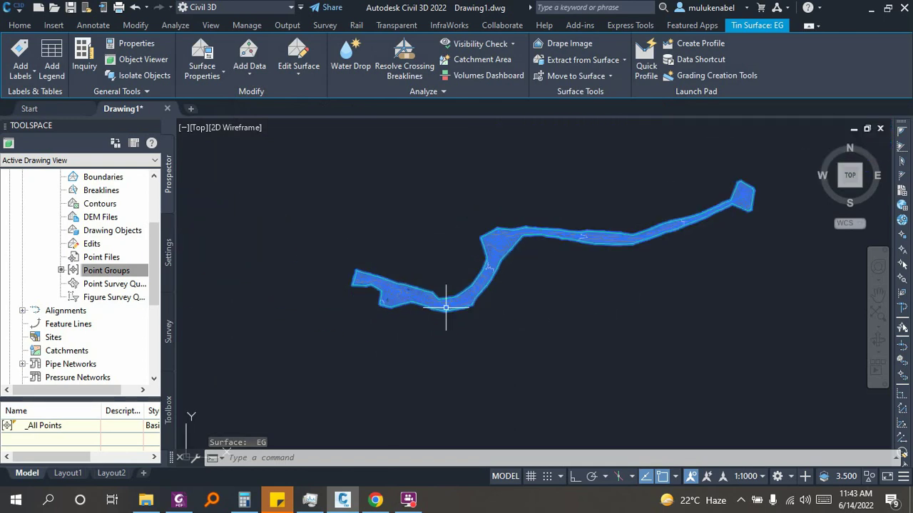
scroll(445, 306, "up", 5)
scroll(445, 307, "down", 3)
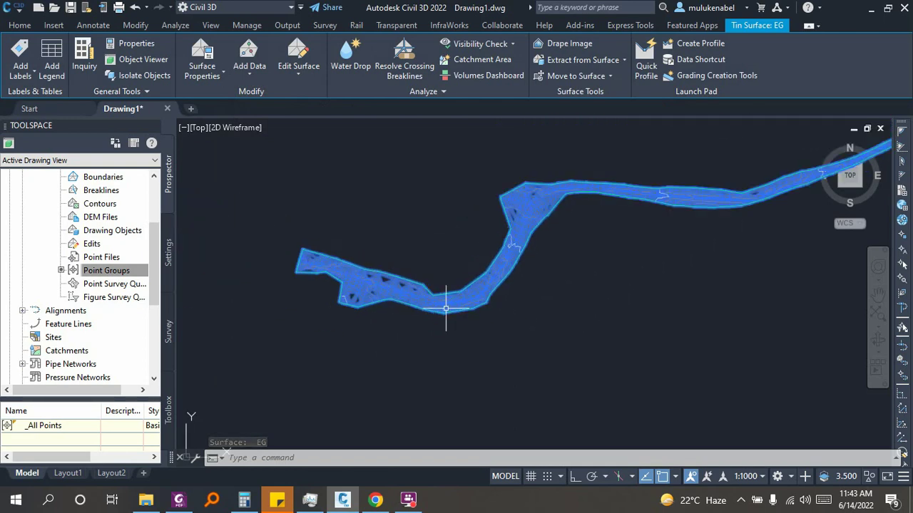
left_click(202, 48)
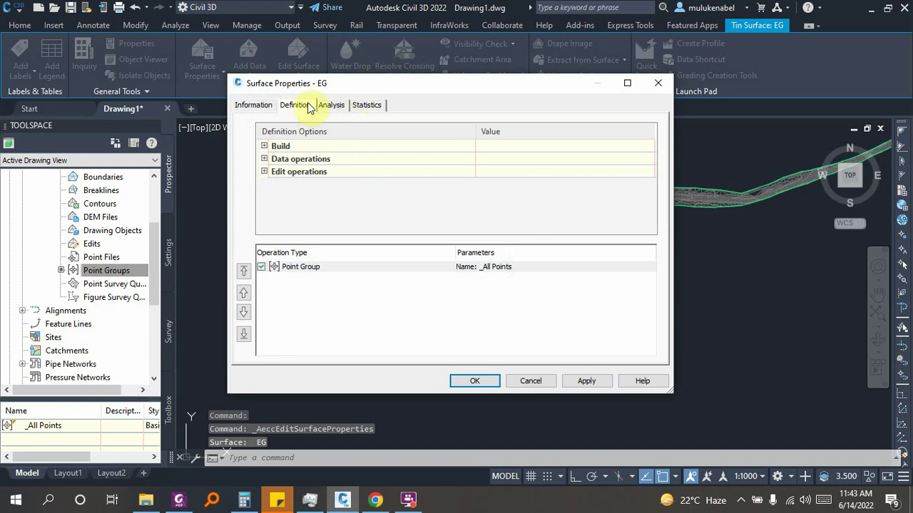
left_click(263, 146)
scroll(505, 196, "down", 3)
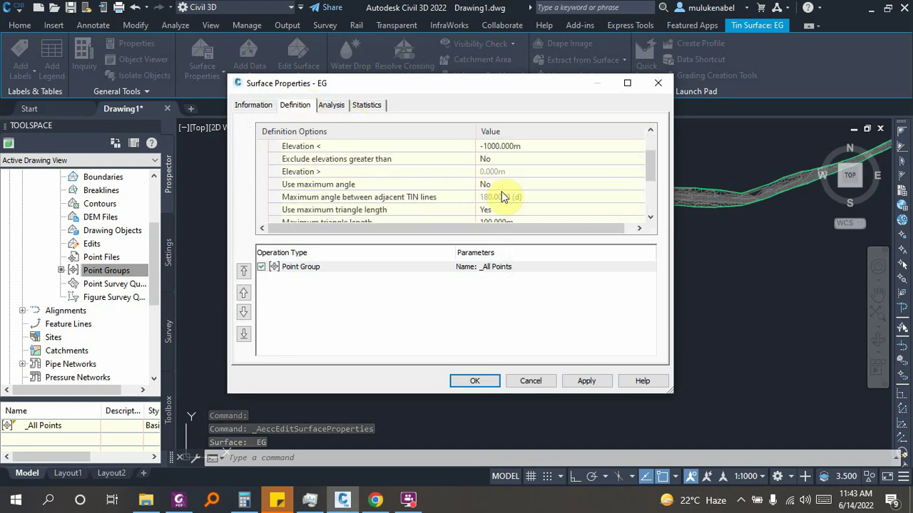
scroll(507, 205, "up", 1)
left_click(519, 186)
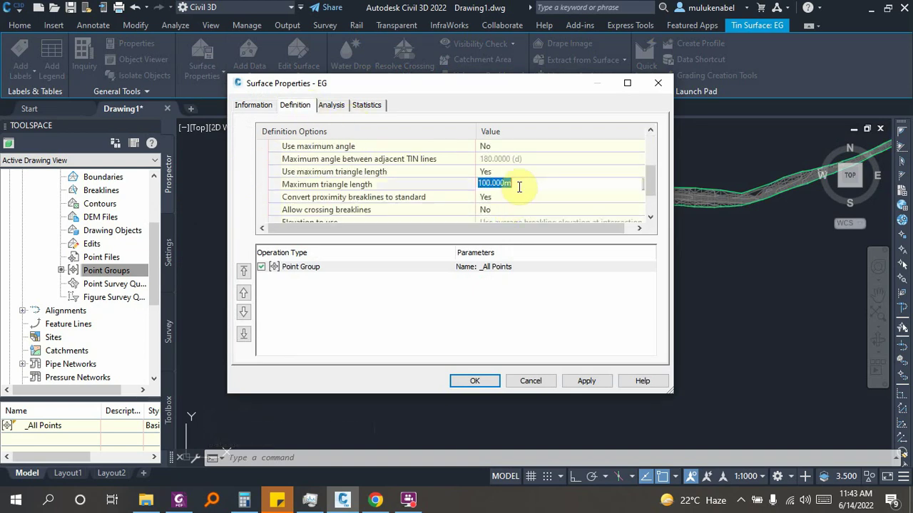
type("22")
key("BackSpace")
key("BackSpace")
type("250")
key("Return")
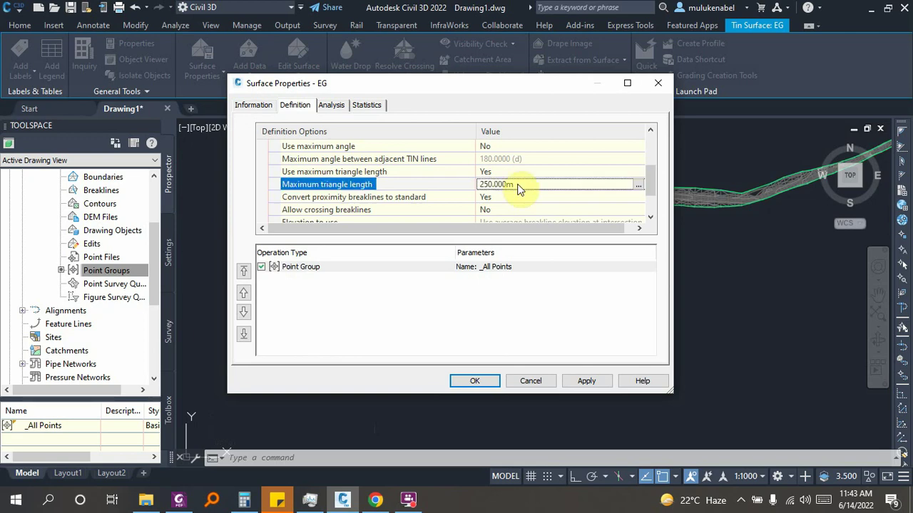
left_click(491, 382)
left_click(379, 208)
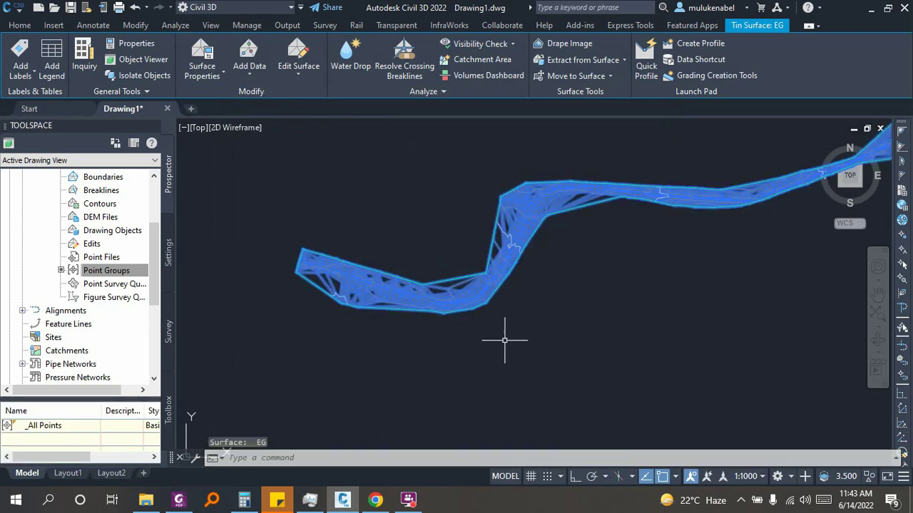
key("Escape")
Step: Examine the rebuilt EG triangulation and border along the corridor for long edge triangles
scroll(428, 317, "up", 2)
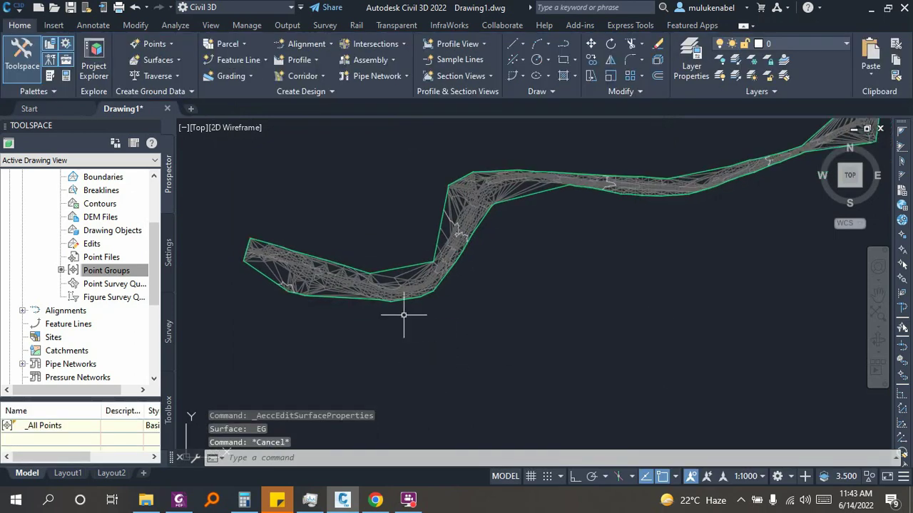
scroll(495, 302, "down", 3)
scroll(607, 207, "up", 4)
scroll(438, 278, "up", 2)
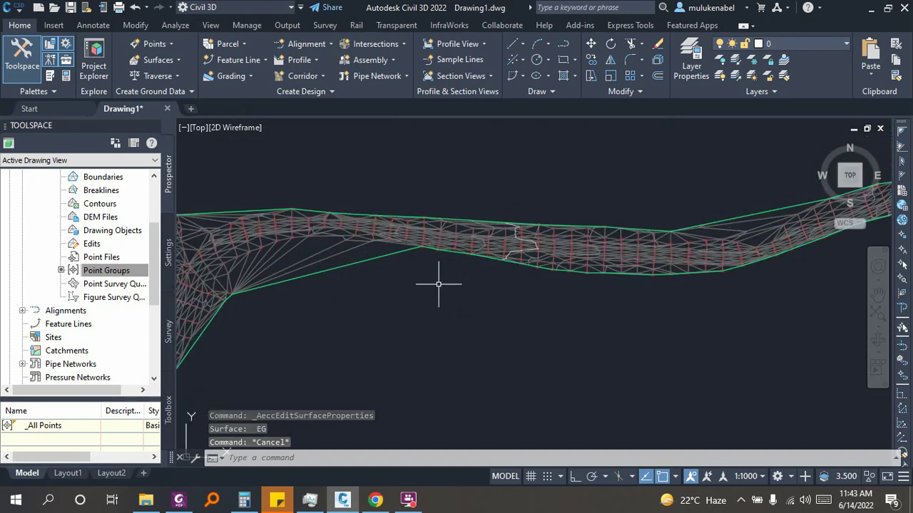
scroll(632, 204, "down", 4)
scroll(382, 291, "up", 3)
scroll(381, 291, "up", 2)
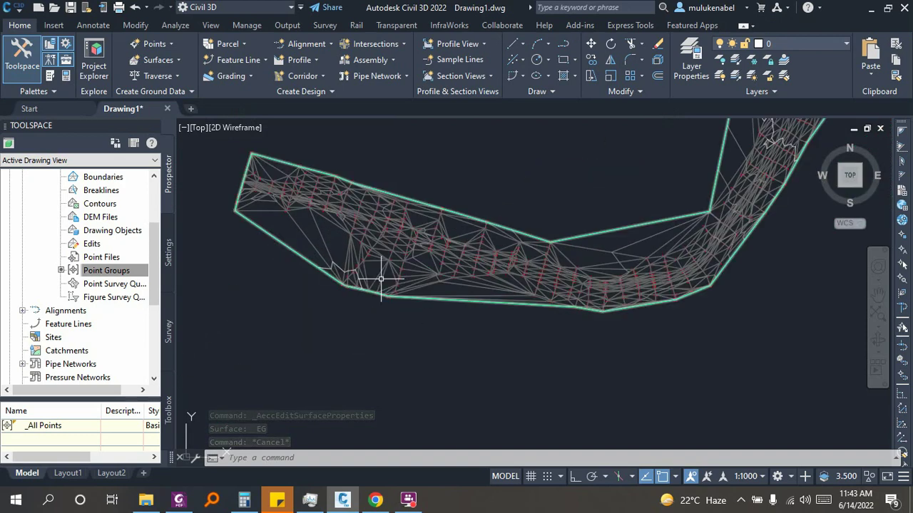
scroll(377, 264, "down", 1)
scroll(585, 323, "down", 3)
mouse_move(586, 323)
middle_mouse_down()
mouse_move(568, 321)
mouse_move(597, 313)
mouse_move(587, 330)
mouse_move(546, 304)
middle_mouse_up()
scroll(442, 305, "up", 2)
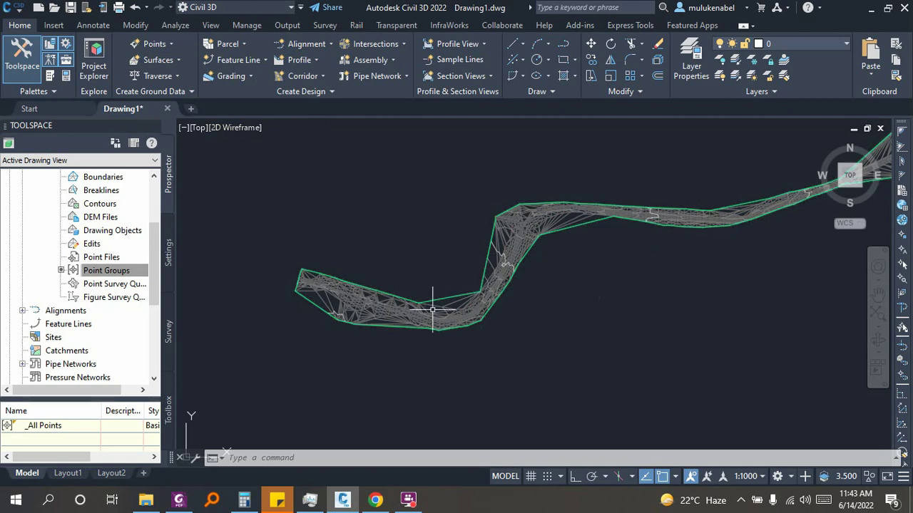
Step: Change the EG surface's maximum triangle length to 500 m in its build options, rebuild the surface and deselect it
left_click(351, 294)
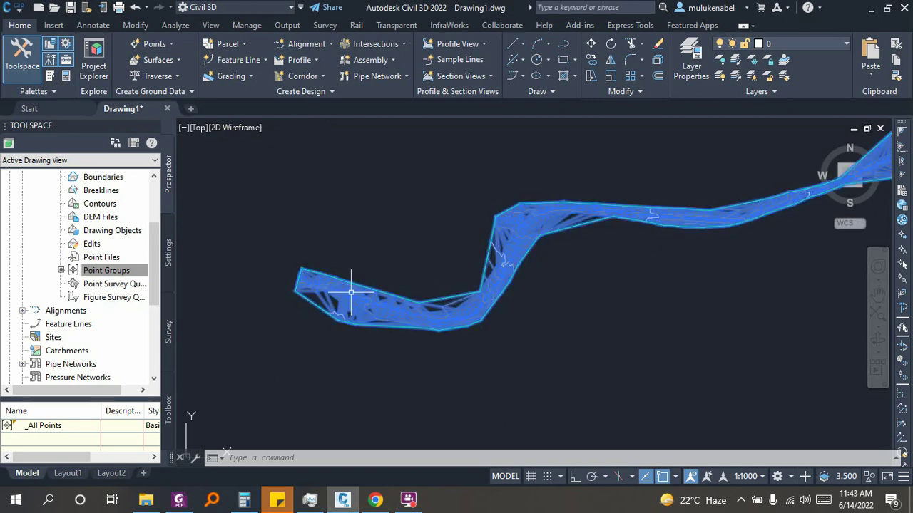
left_click(207, 68)
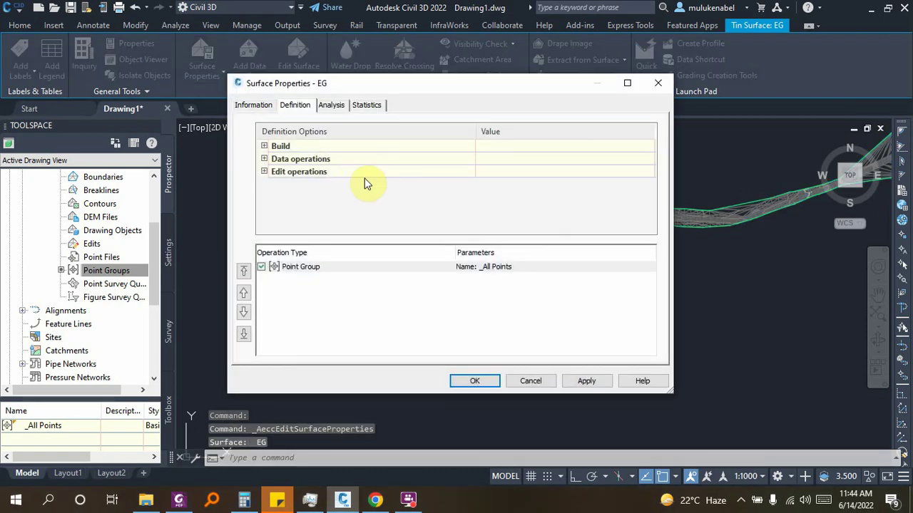
left_click(265, 146)
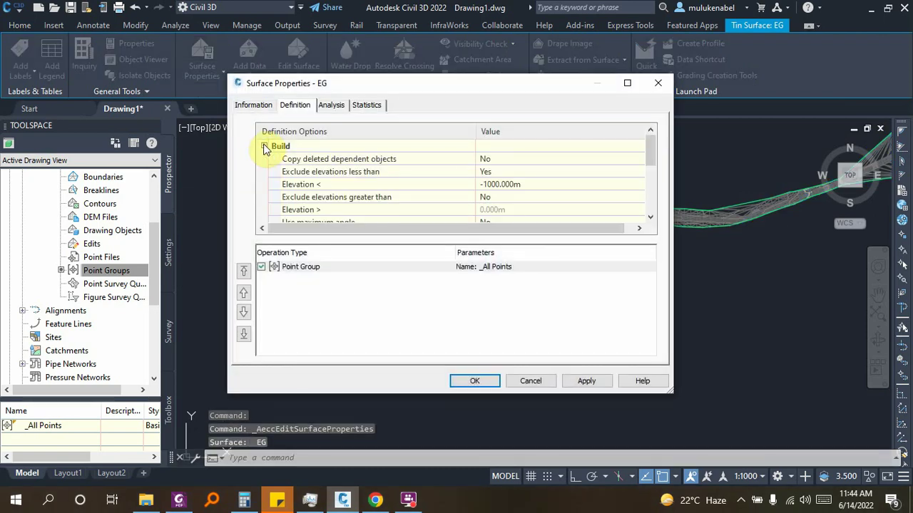
scroll(502, 208, "down", 1)
scroll(502, 205, "down", 1)
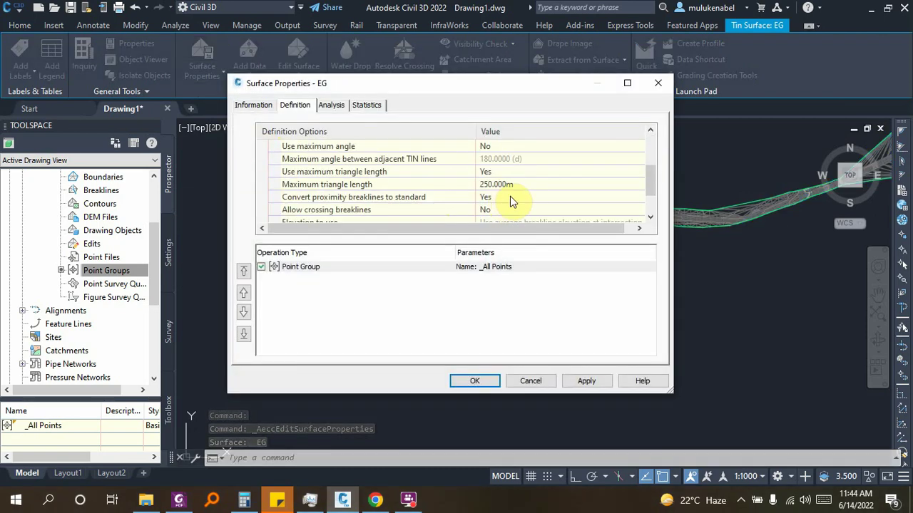
left_click(514, 184)
type("500")
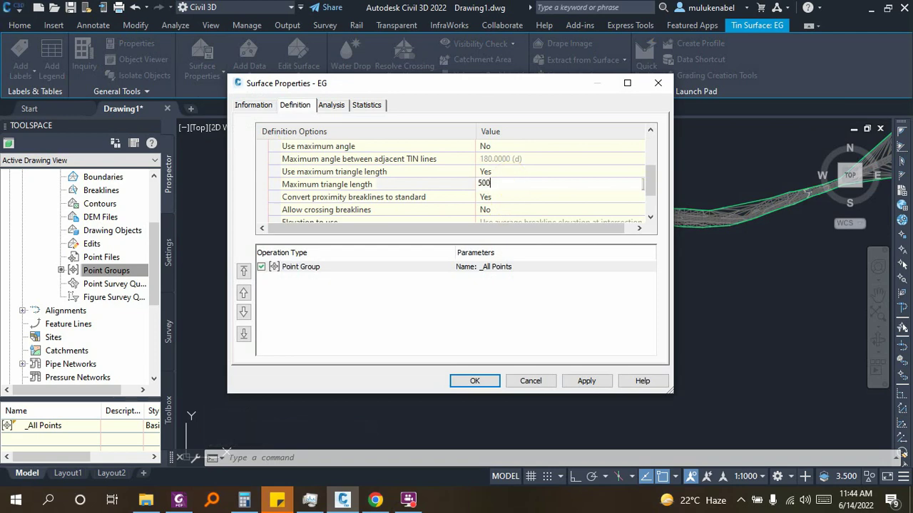
key("Return")
left_click(474, 380)
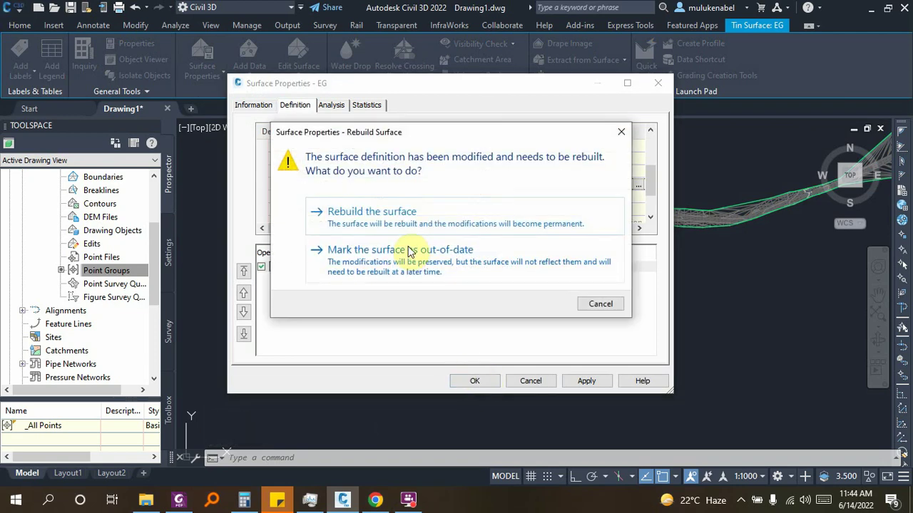
left_click(399, 212)
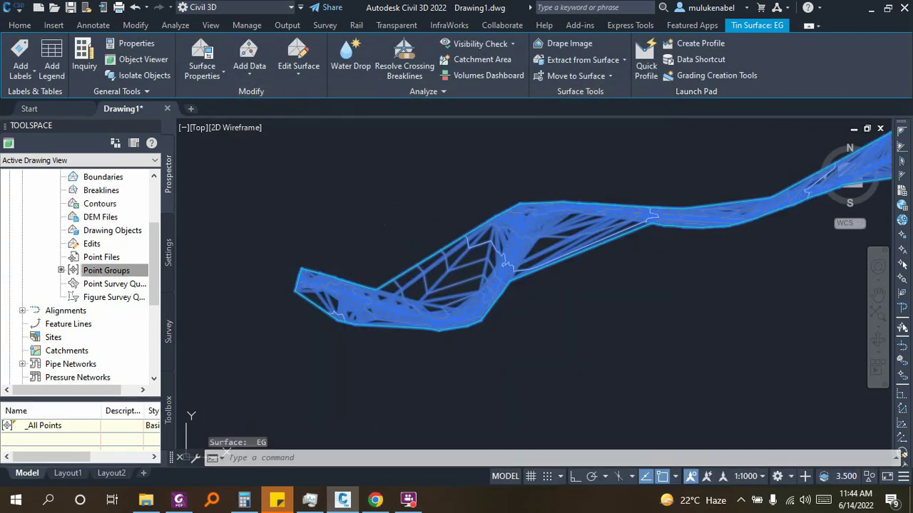
key("Escape")
Step: Inspect the whole EG surface, checking the triangles that span the corridor's bends
middle_click_drag(438, 315, 416, 304)
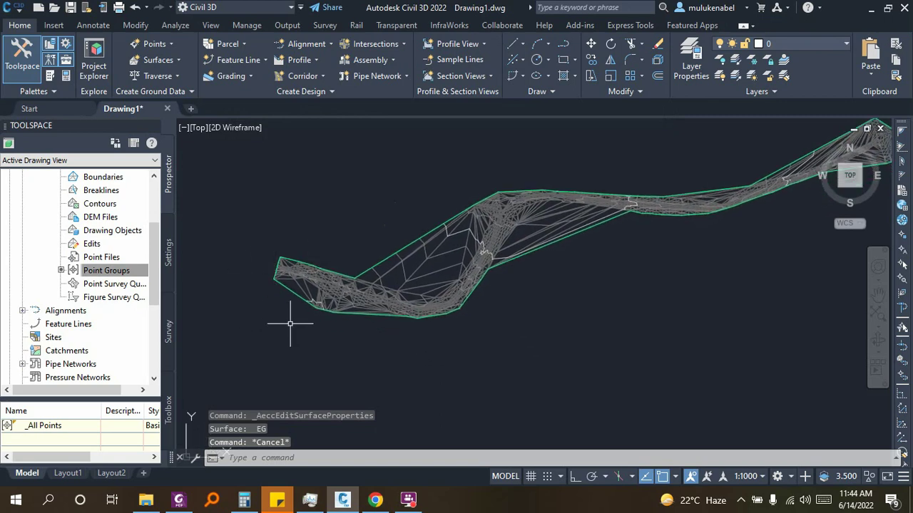
middle_click_drag(290, 324, 315, 325)
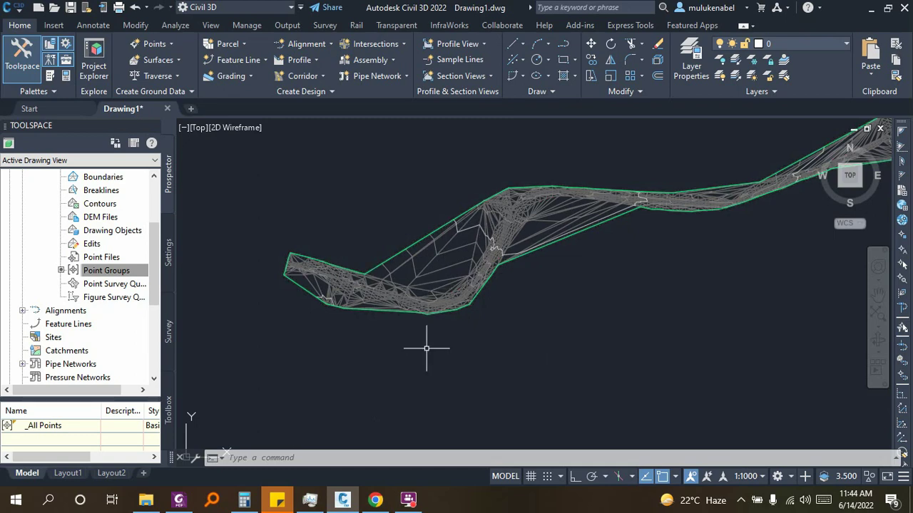
middle_click_drag(564, 389, 468, 411)
scroll(499, 385, "down", 5)
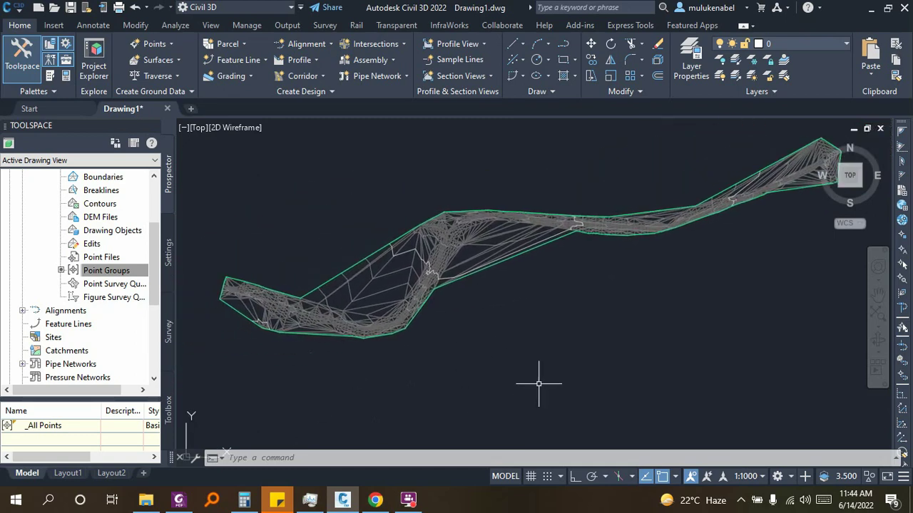
scroll(347, 278, "up", 3)
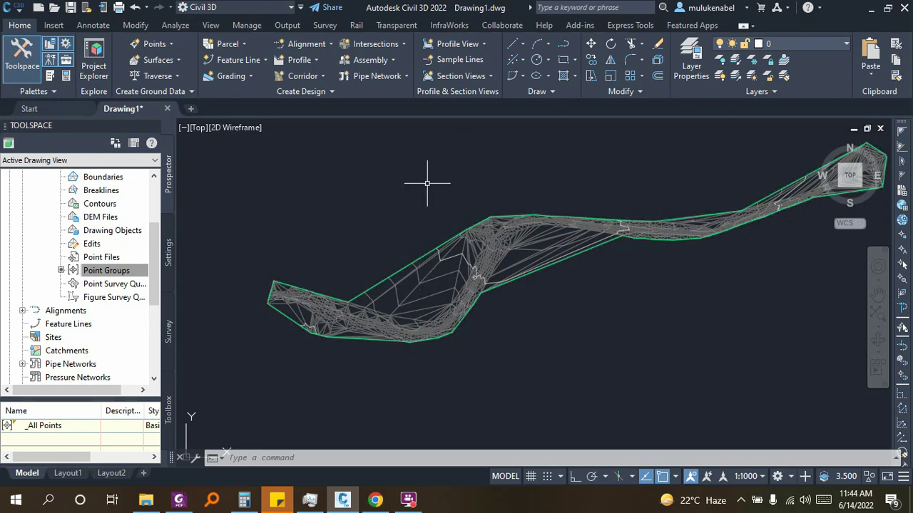
middle_click_drag(648, 301, 619, 330)
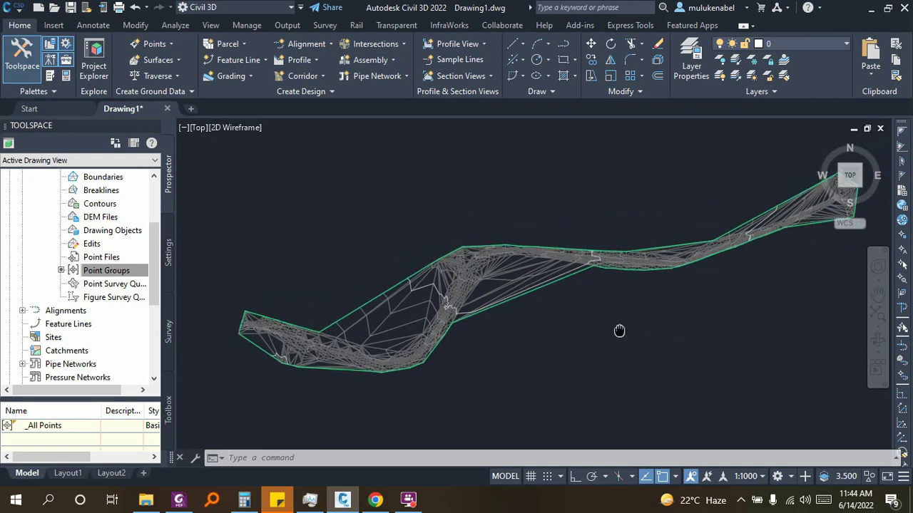
middle_click_drag(496, 337, 497, 333)
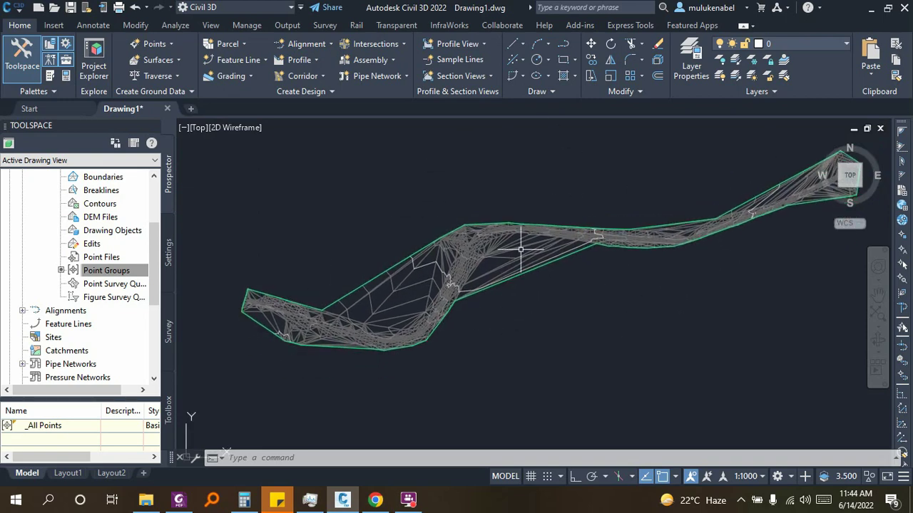
Step: Change the EG surface's style to Contours 1m and 5m (Design) in its surface properties and clear the selection
mouse_move(423, 329)
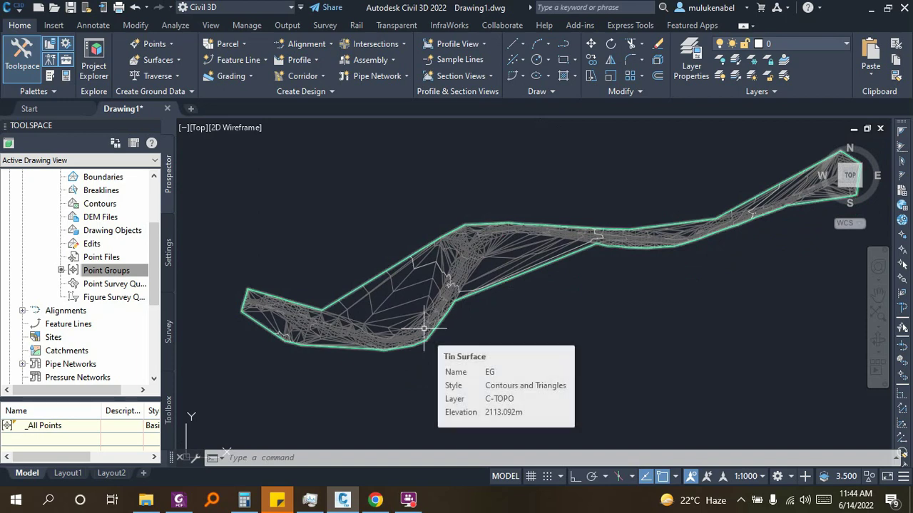
left_click(385, 293)
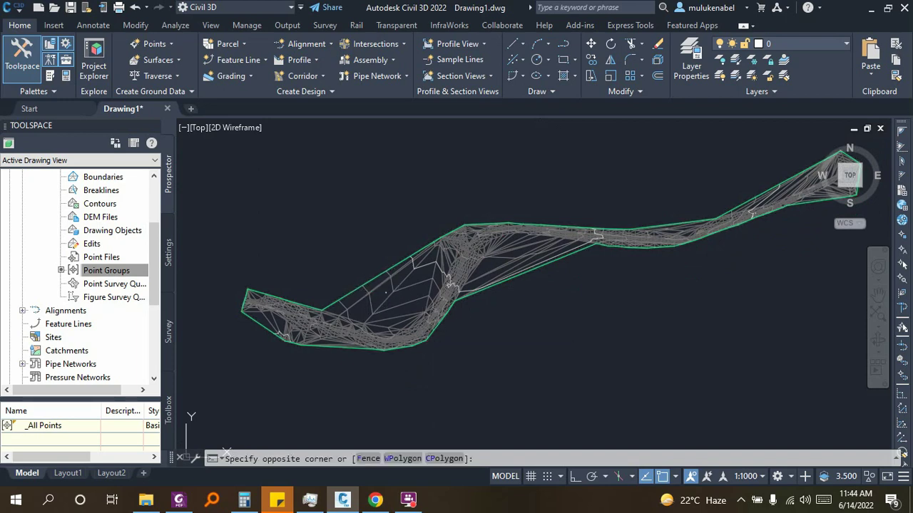
left_click(375, 311)
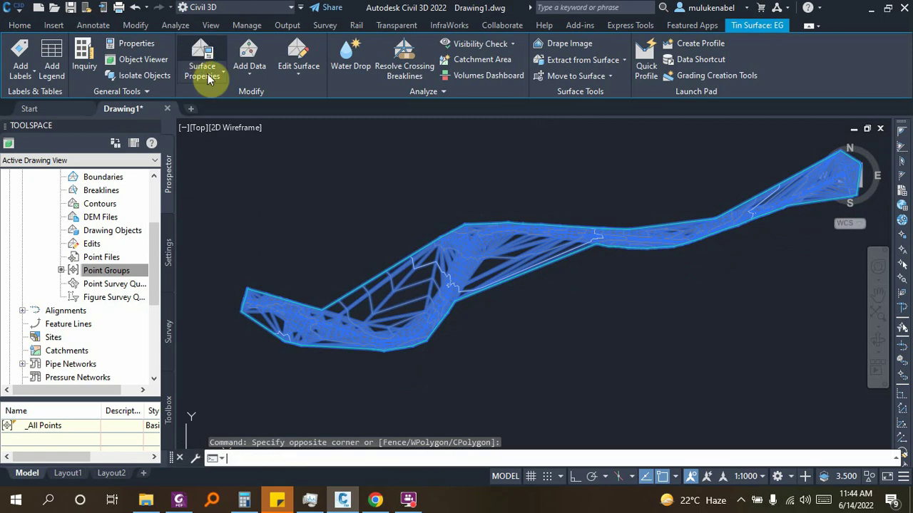
double_click(260, 174)
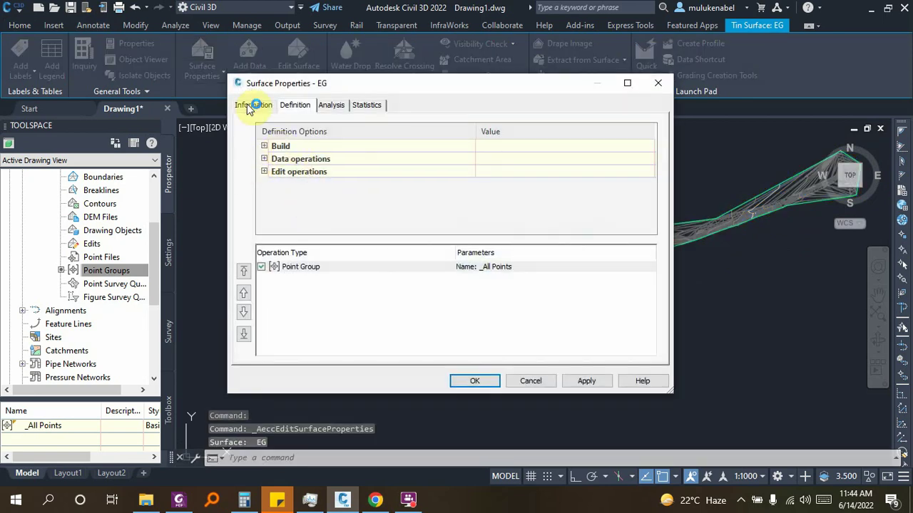
left_click(251, 105)
left_click(382, 242)
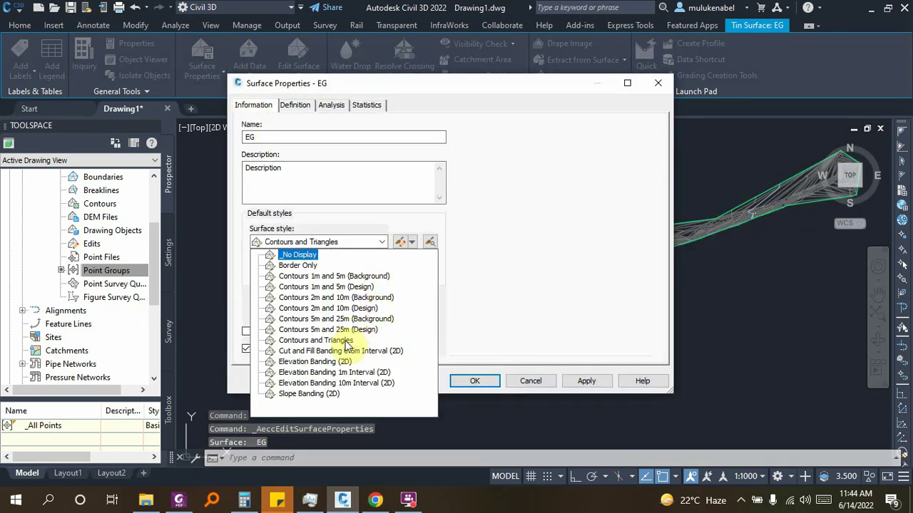
left_click(311, 287)
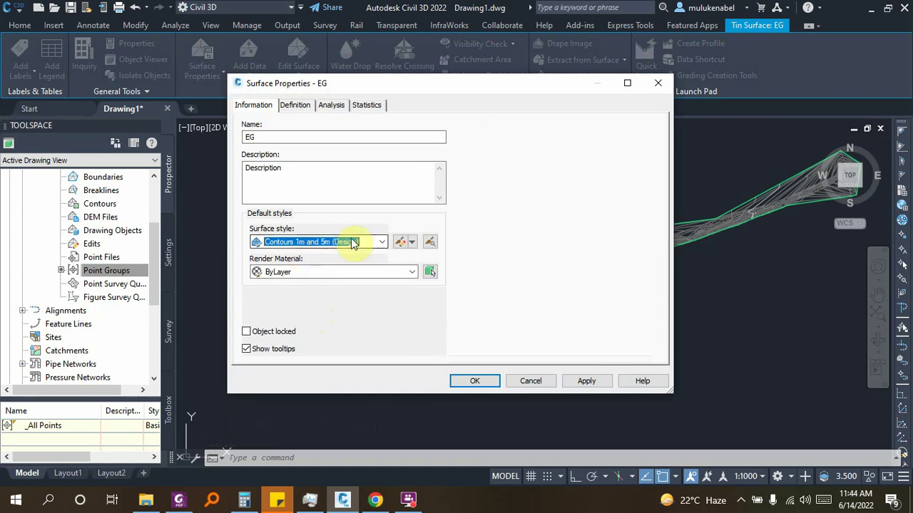
left_click(460, 382)
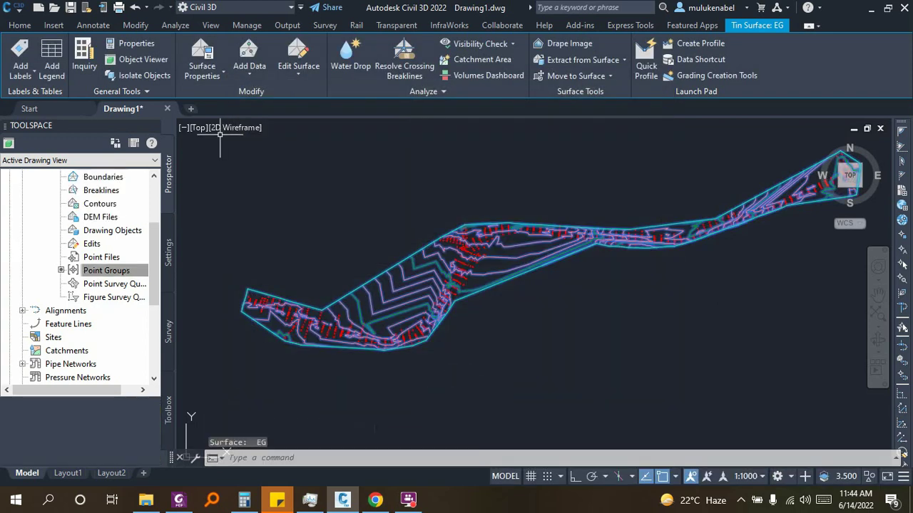
key("Escape")
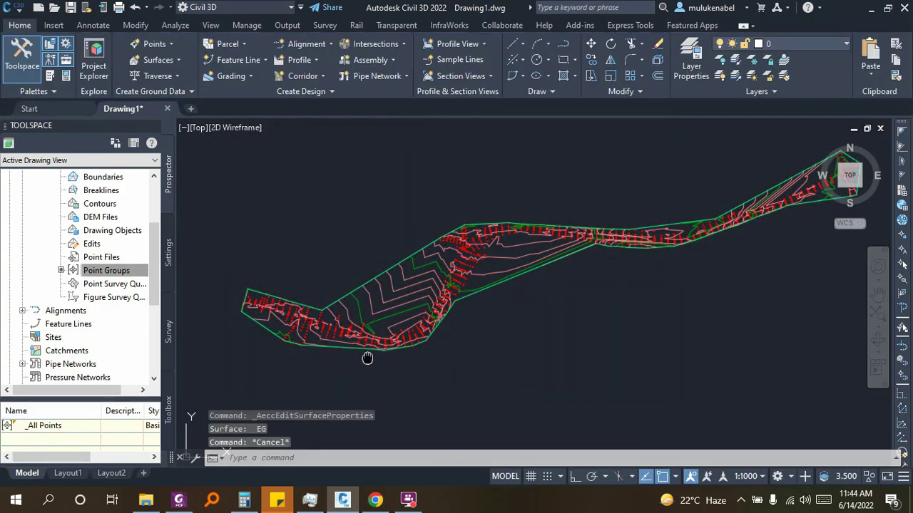
Step: Examine the contours of the whole EG surface along the corridor
middle_click_drag(342, 412, 360, 351)
scroll(357, 350, "down", 3)
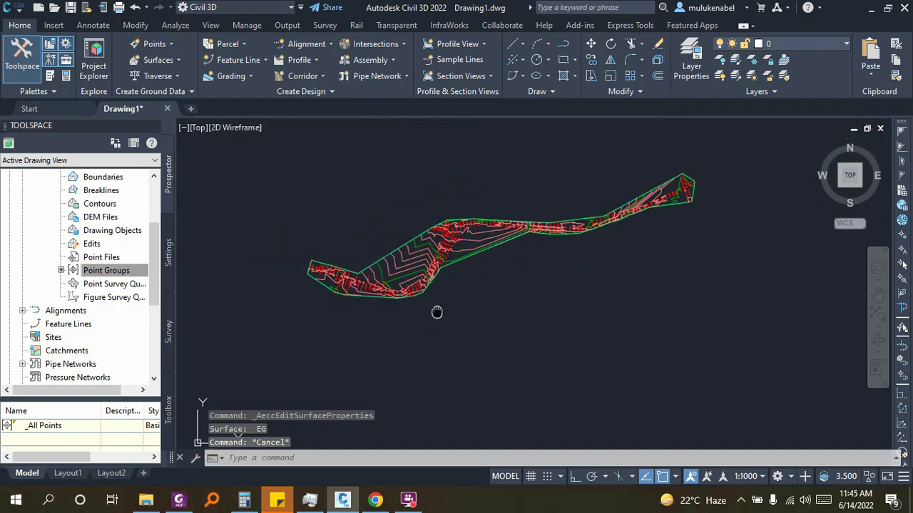
middle_click_drag(448, 275, 464, 284)
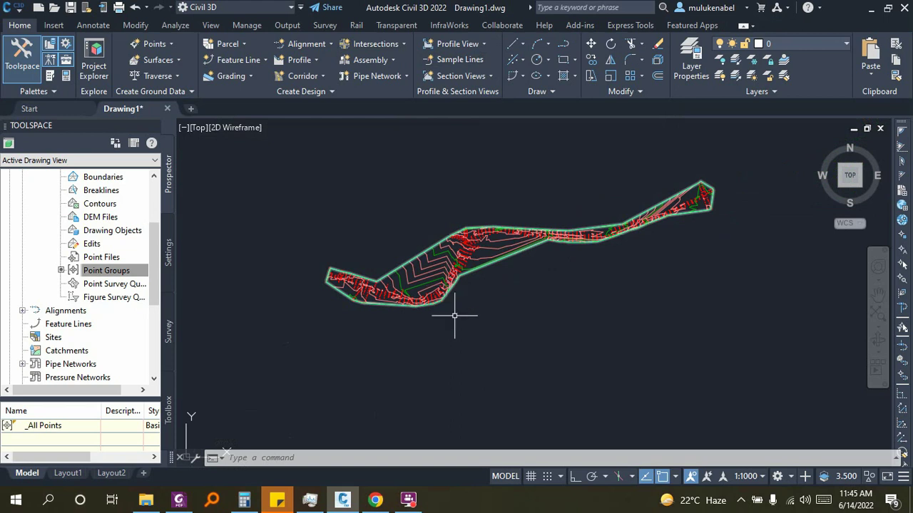
mouse_move(454, 316)
middle_mouse_down()
mouse_move(450, 306)
mouse_move(441, 317)
middle_mouse_up()
middle_click_drag(378, 283, 389, 306)
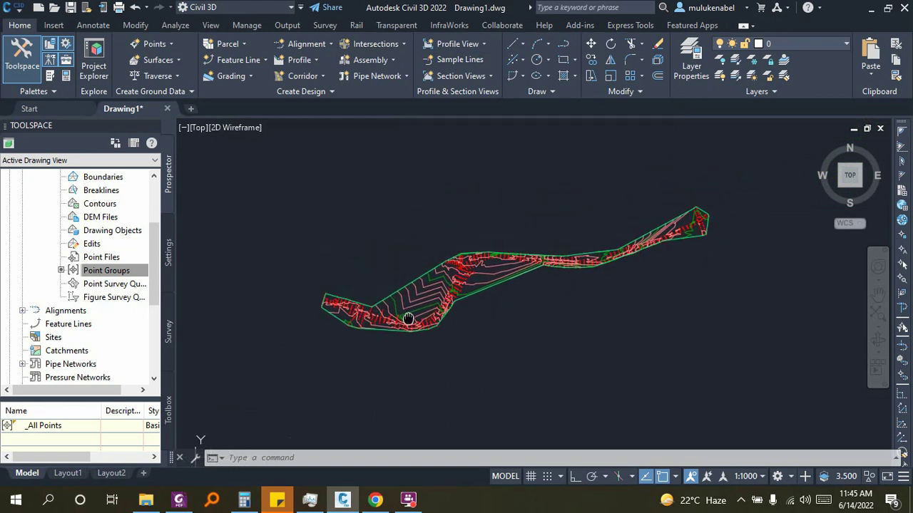
middle_click_drag(511, 352, 524, 313)
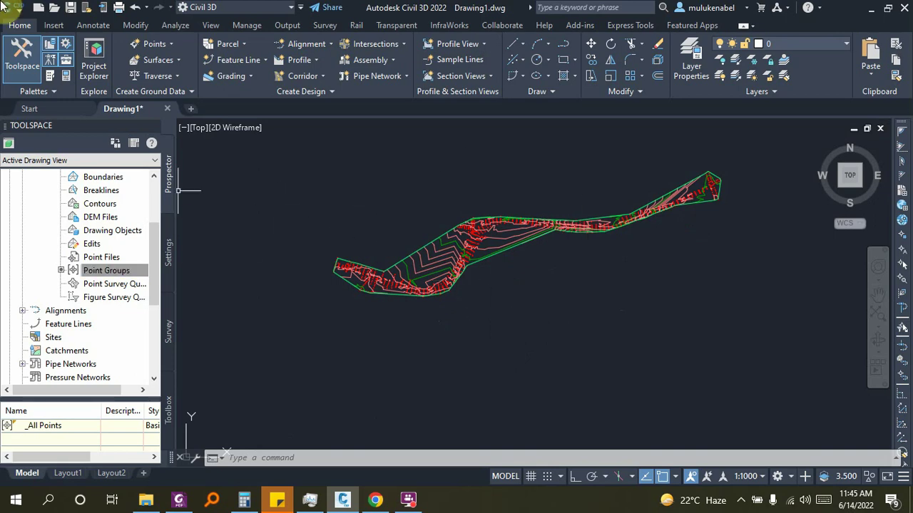
Step: Save the drawing as Example in the DATA folder on the Desktop, in AutoCAD 2018 Drawing format
left_click(70, 8)
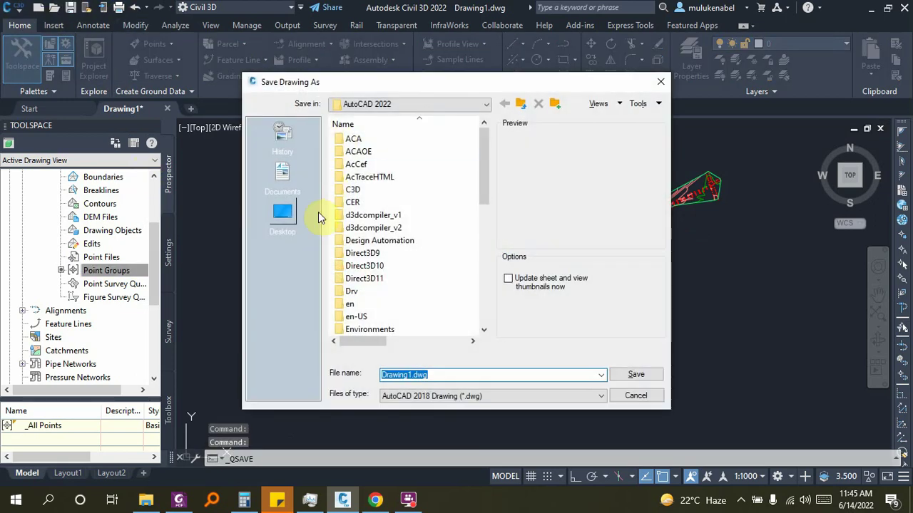
left_click(283, 214)
double_click(355, 190)
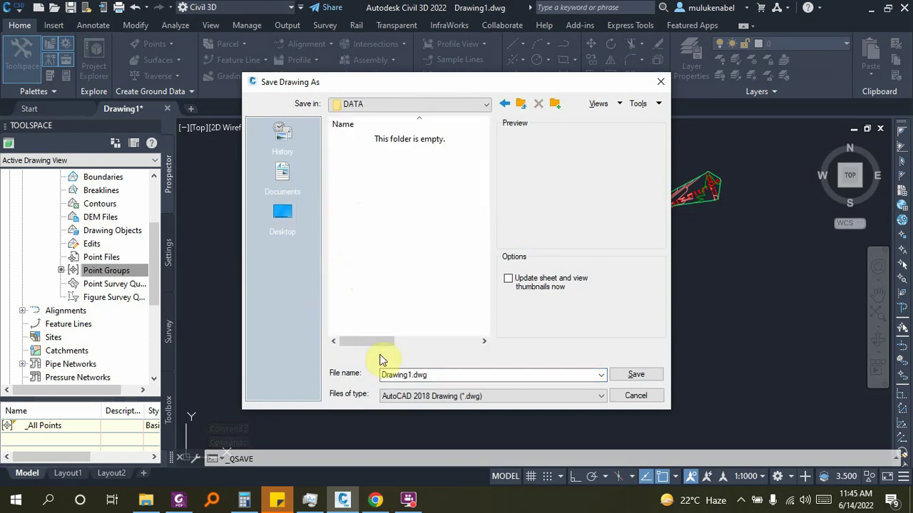
double_click(445, 378)
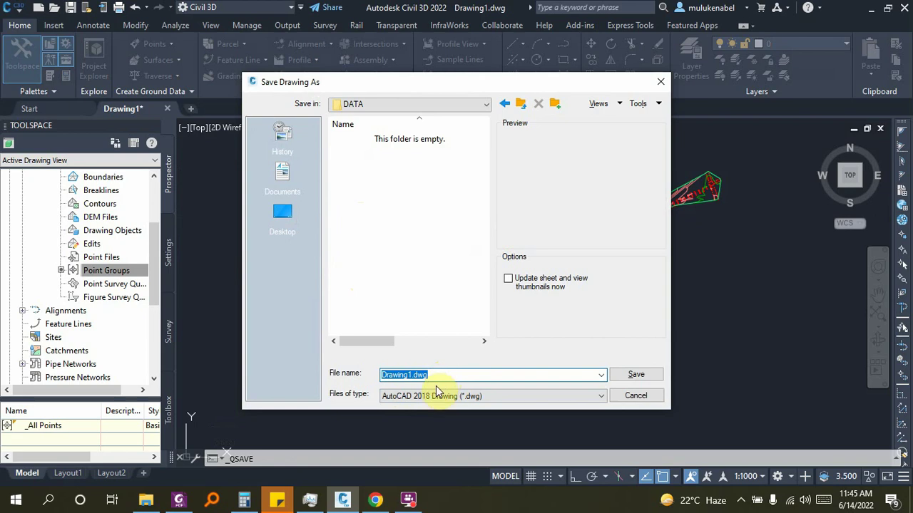
type("A")
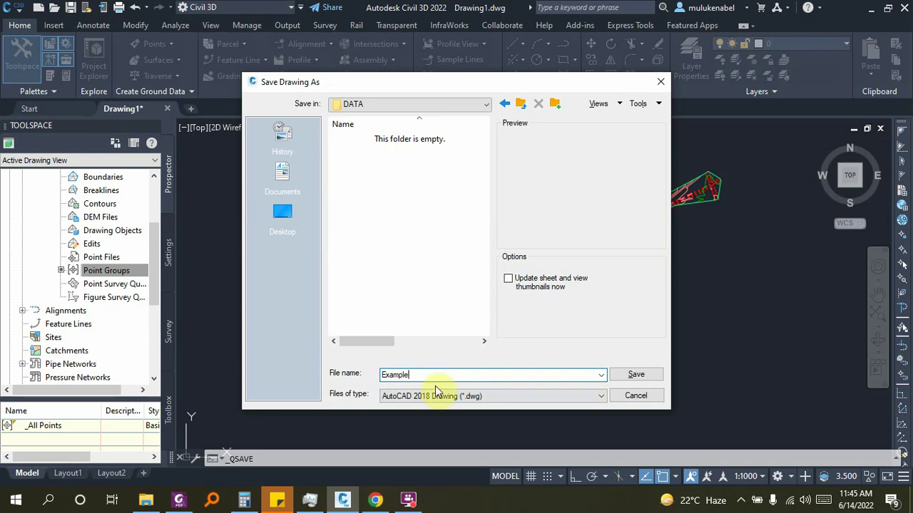
left_click(618, 376)
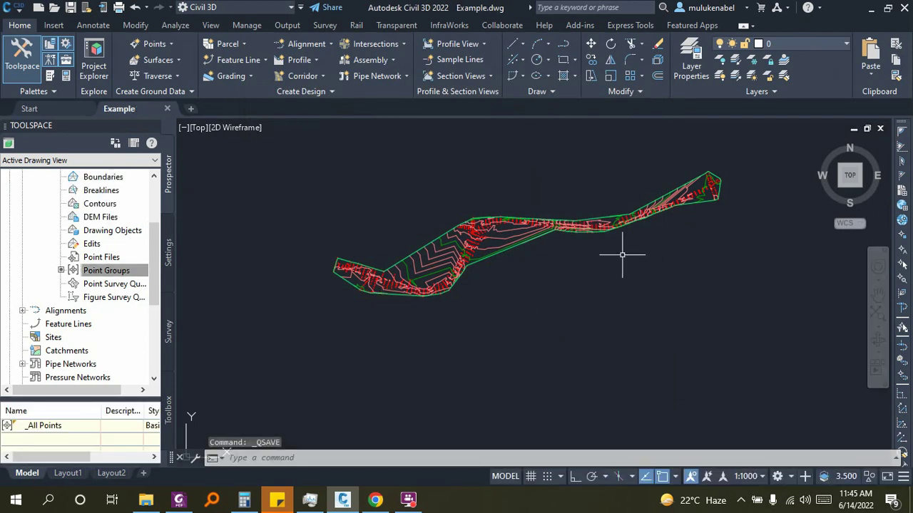
mouse_move(541, 268)
middle_mouse_down()
mouse_move(530, 307)
mouse_move(548, 283)
middle_mouse_up()
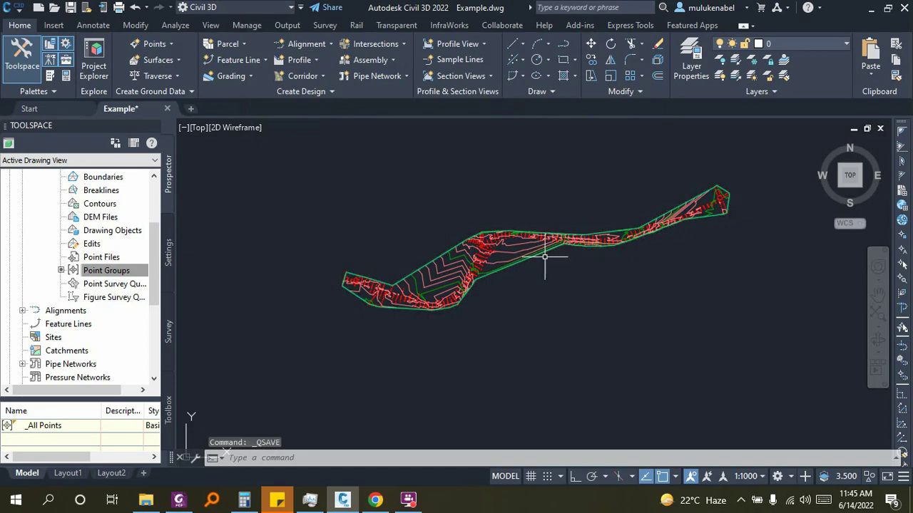
Step: Minimize the drawing and the DATA folder window, look through the YouTube channel's video list in Chrome, and return to the desktop
left_click(871, 8)
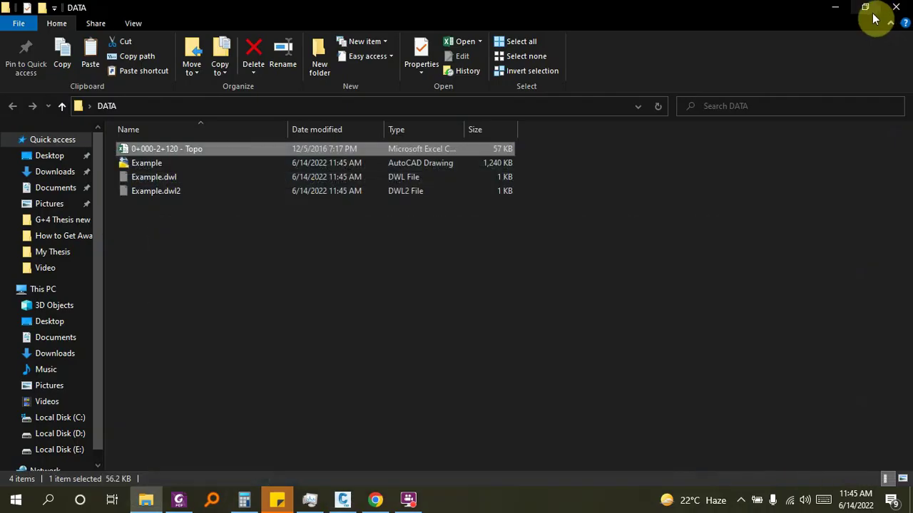
left_click(835, 8)
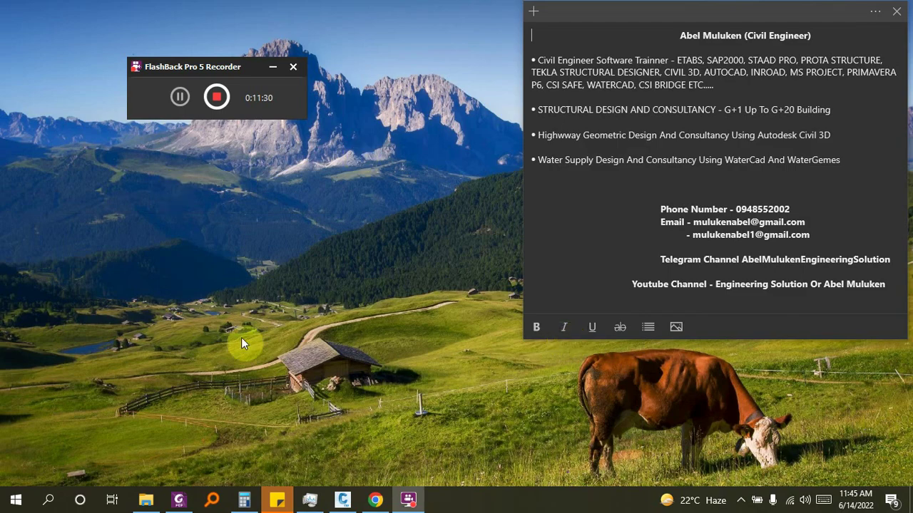
left_click(375, 500)
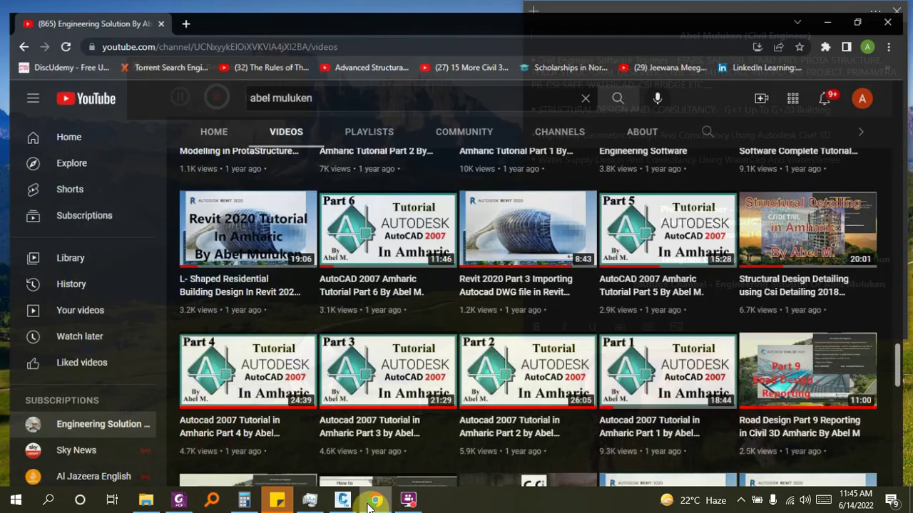
scroll(501, 349, "up", 15)
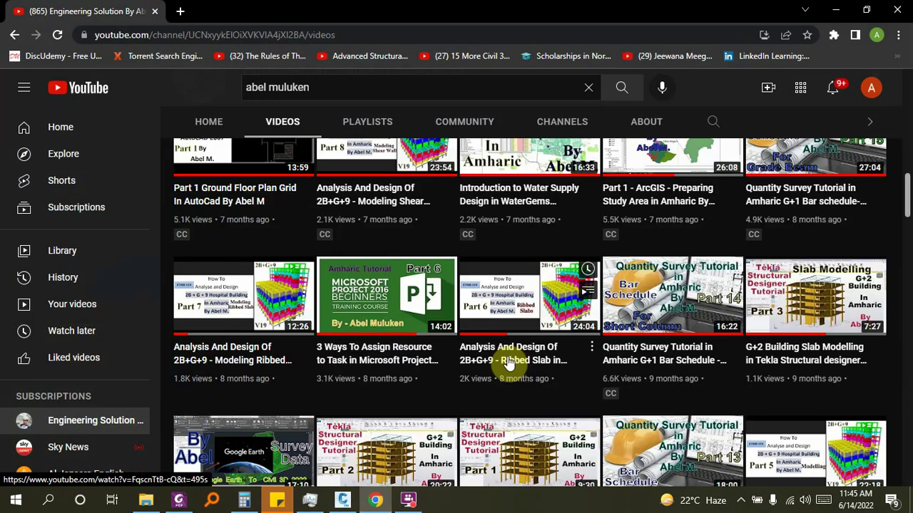
scroll(407, 343, "down", 10)
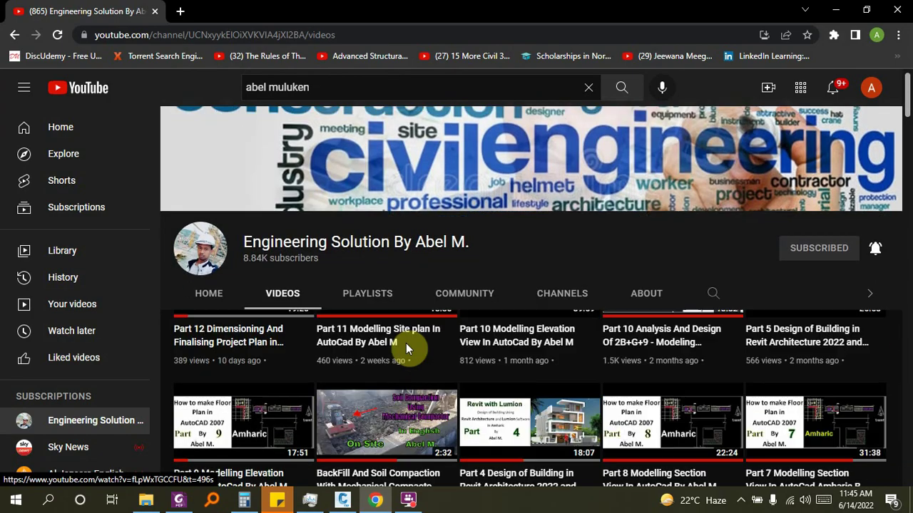
scroll(405, 343, "down", 10)
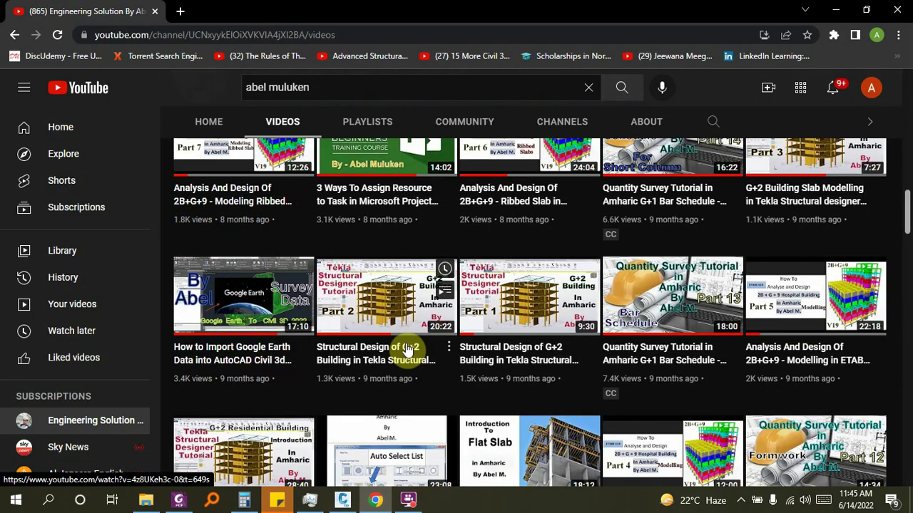
scroll(406, 348, "down", 6)
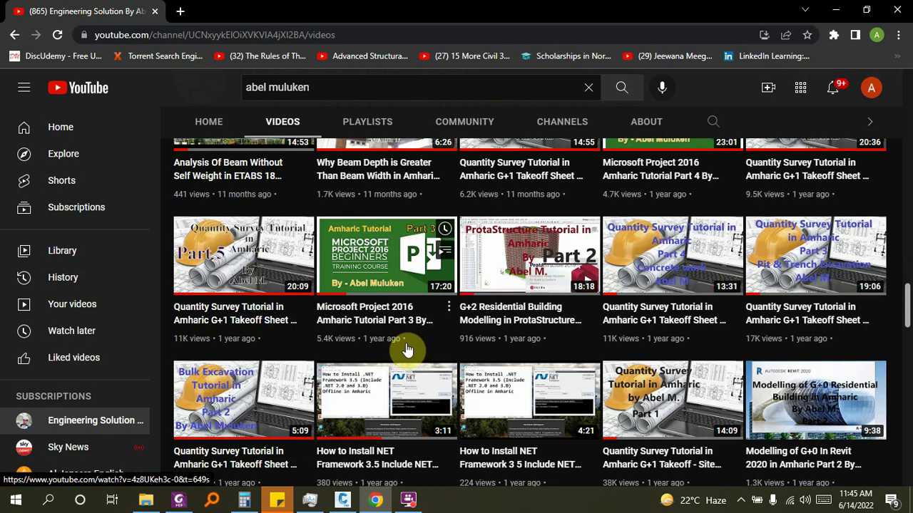
scroll(406, 349, "down", 8)
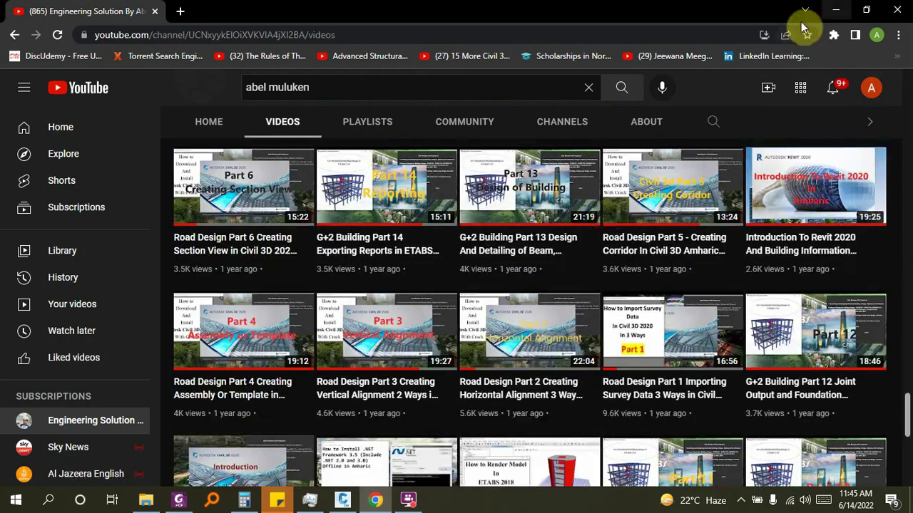
left_click(836, 10)
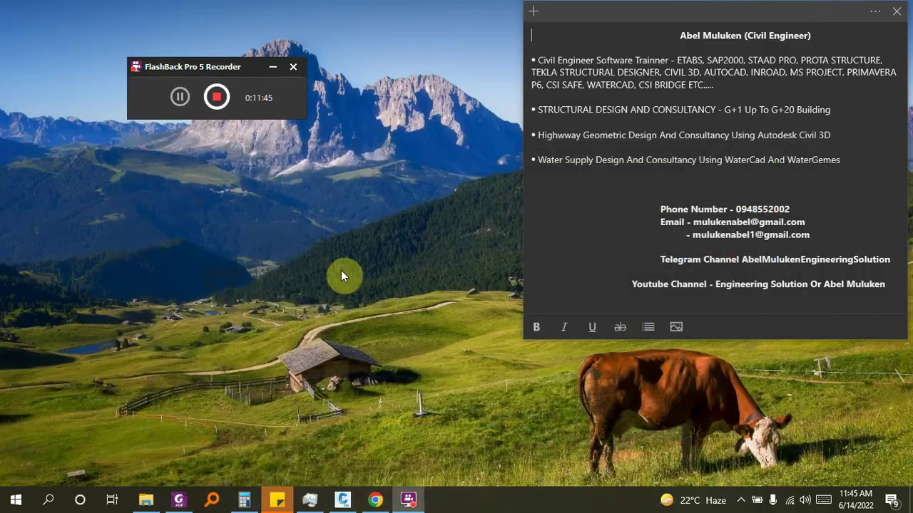